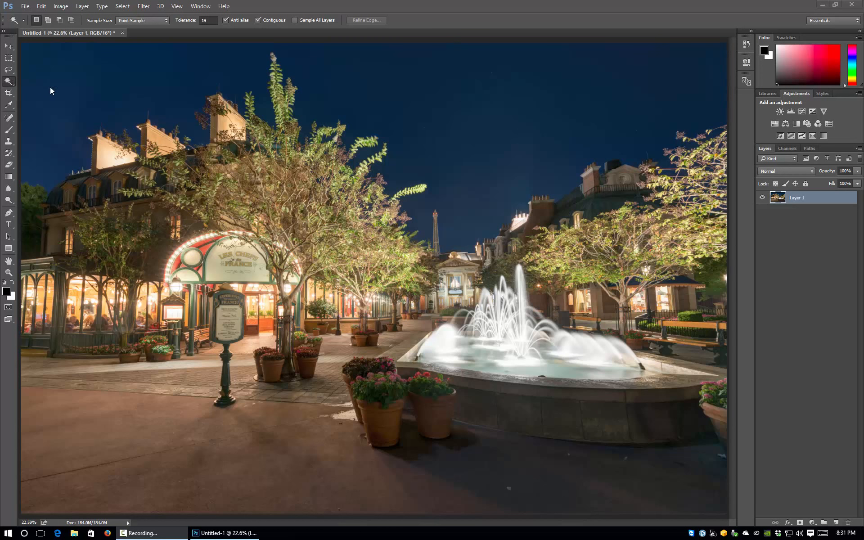
Select the night sky with the Magic Wand at tolerance 19 and add a Color Balance adjustment layer masked to it
left_click(45, 116, "shift")
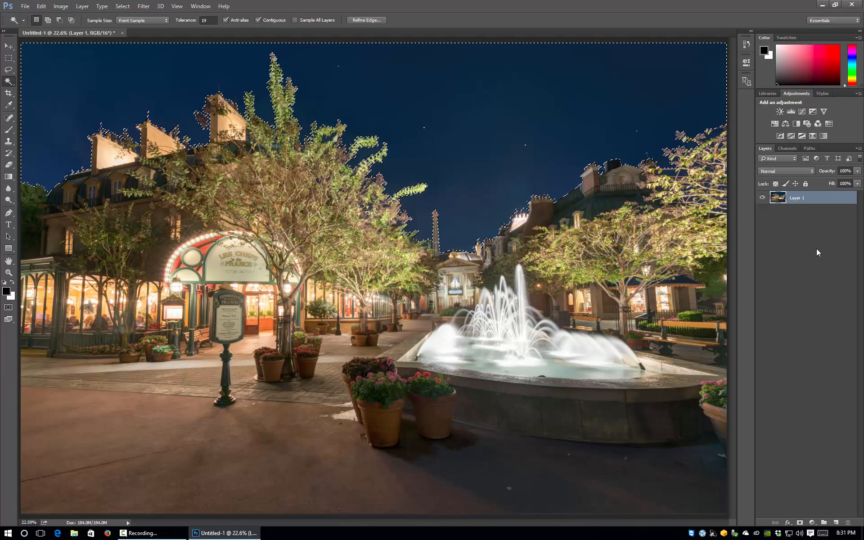
left_click(786, 124)
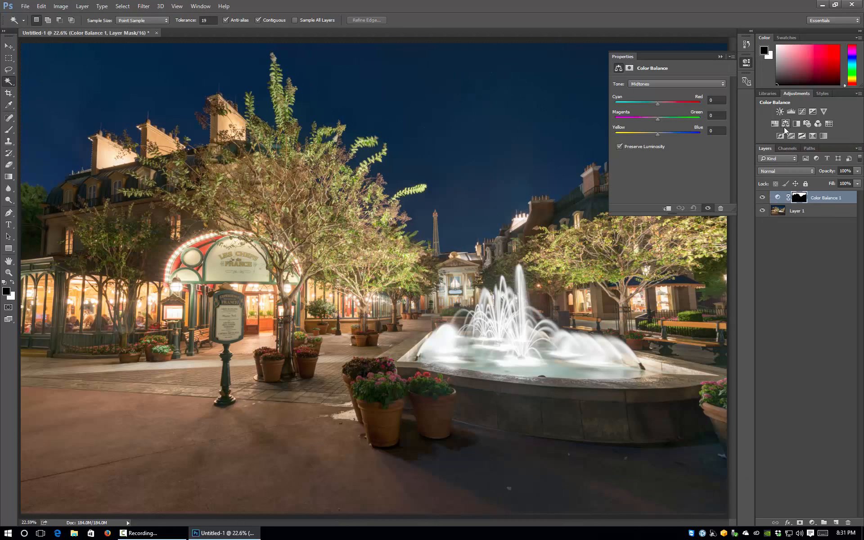
left_click(721, 57)
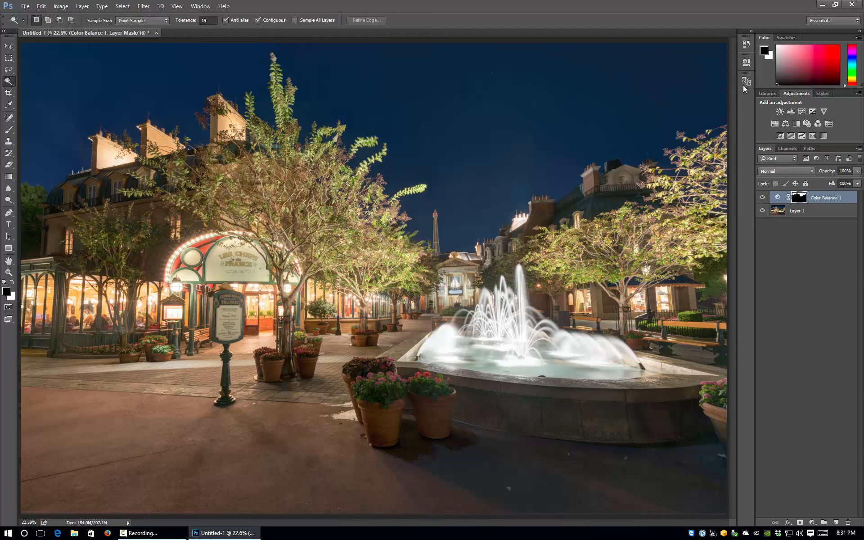
Inspect the Color Balance layer's mask on its own for missed sky among the trees, and return to the image
left_click(801, 198, "alt")
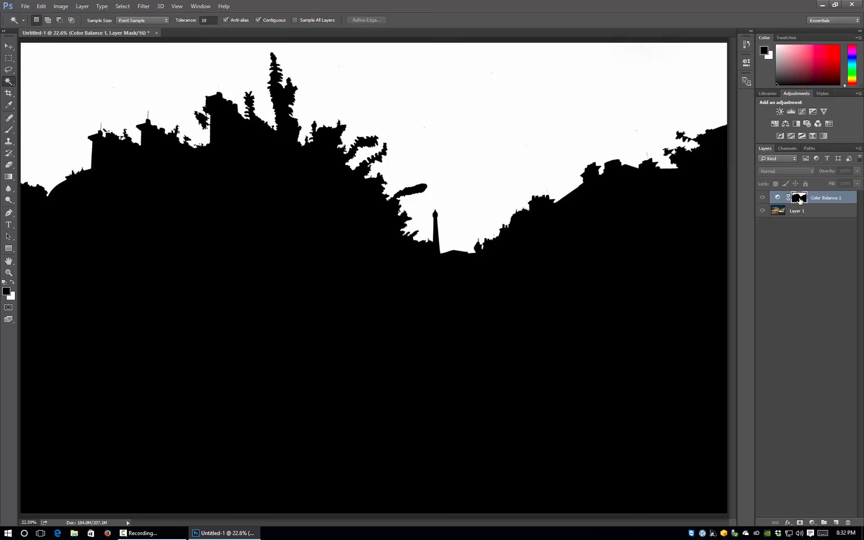
left_click(781, 199)
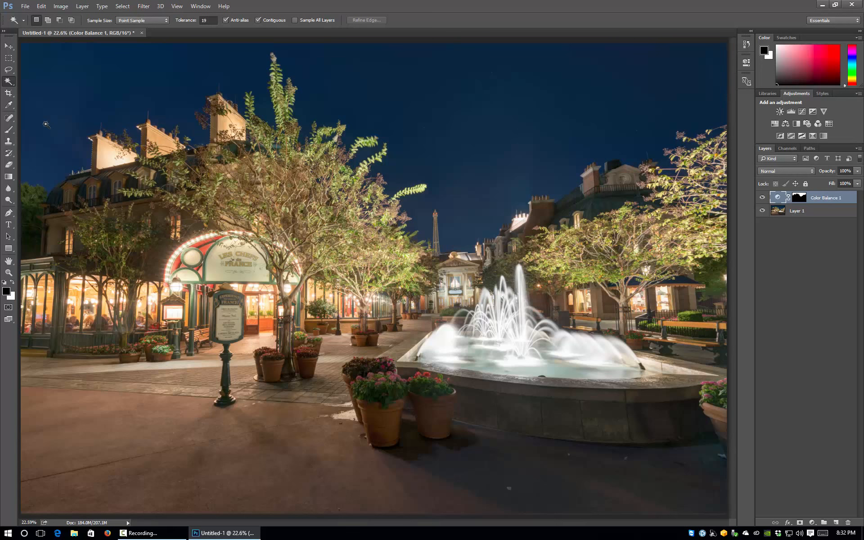
left_click(800, 200)
Open Color Range for Layer 1 and sample a color at the outer branches of the large tree
left_click(792, 211)
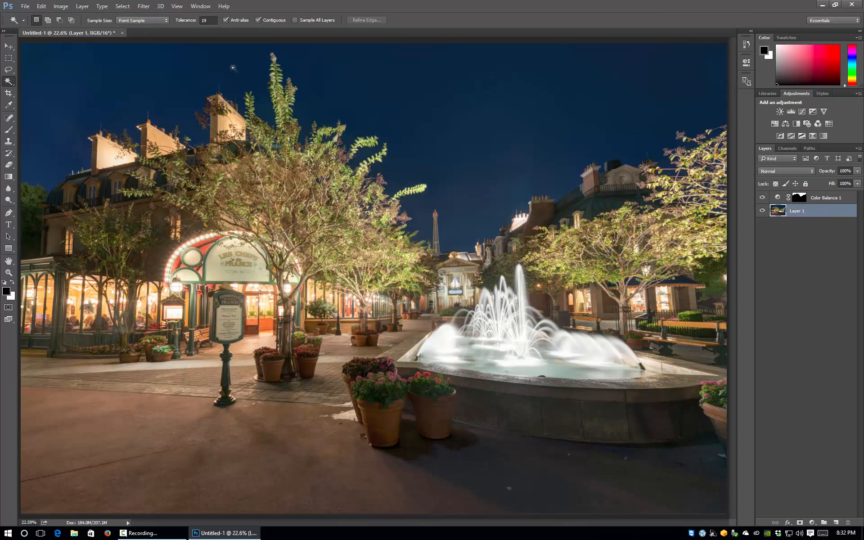
left_click(125, 9)
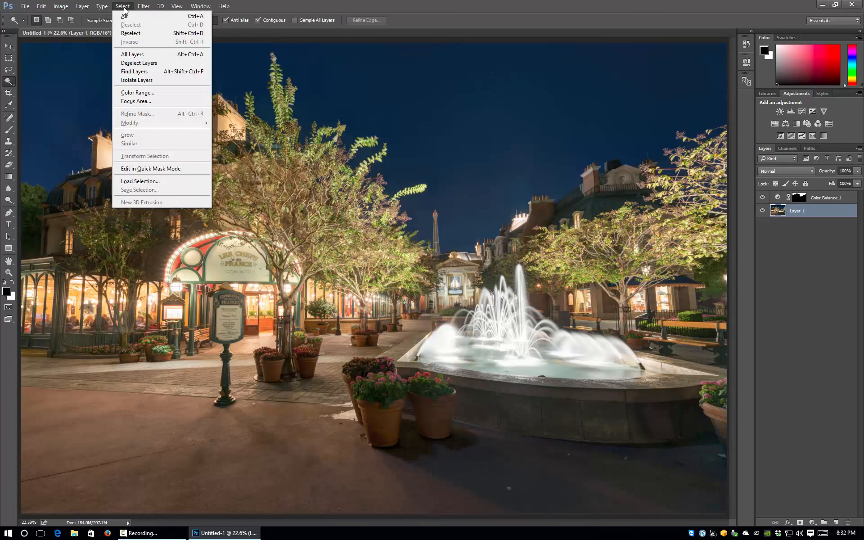
left_click(136, 93)
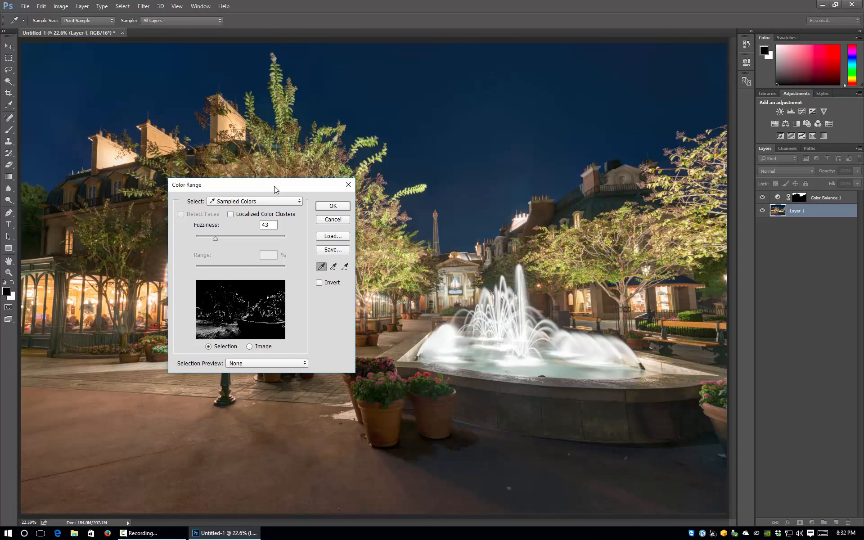
left_click_drag(274, 185, 312, 216)
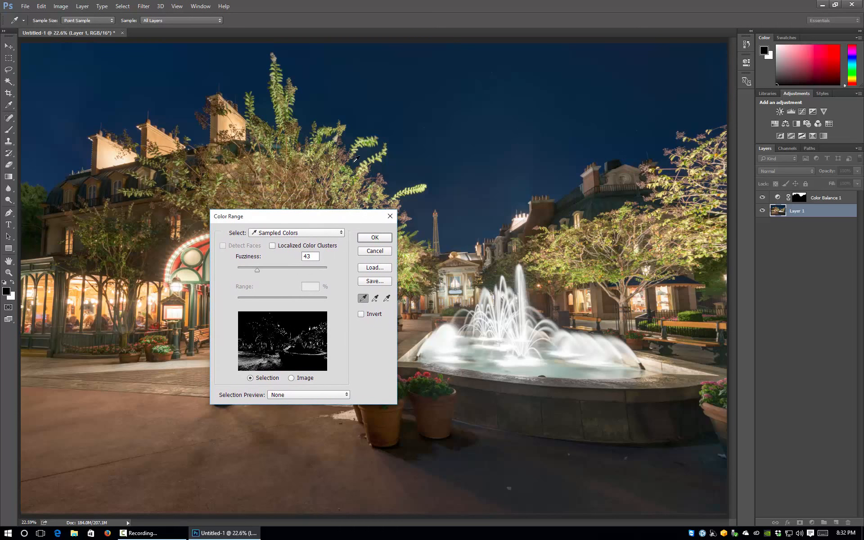
left_click_drag(342, 217, 366, 242)
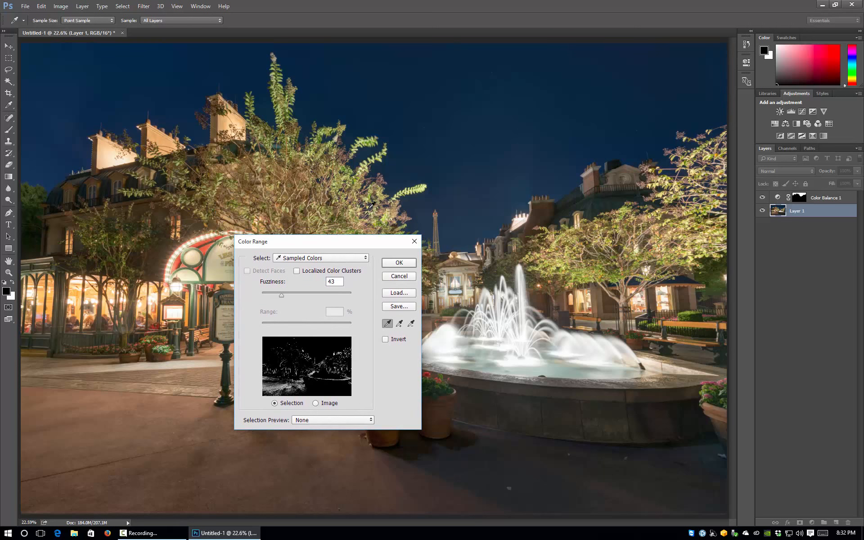
left_click(374, 179)
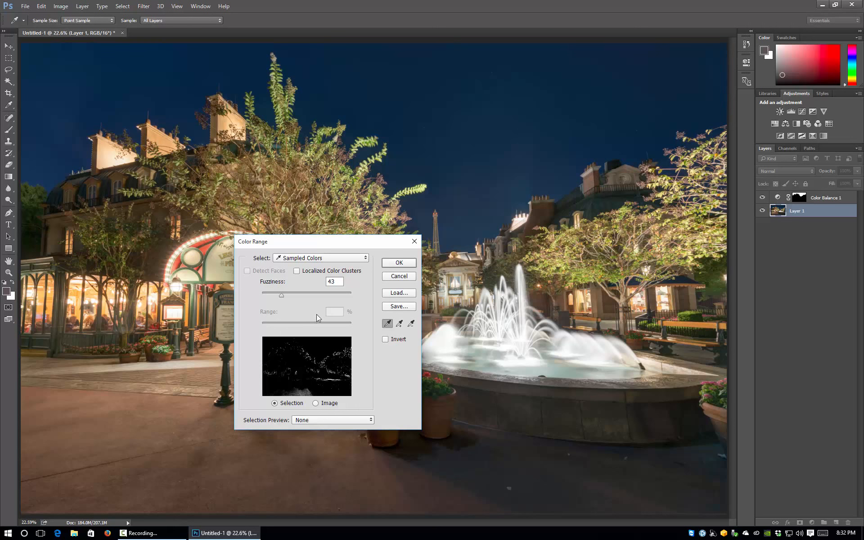
Preview the sampled color range as Grayscale in the image, and set the selection preview back to None
left_click(314, 420)
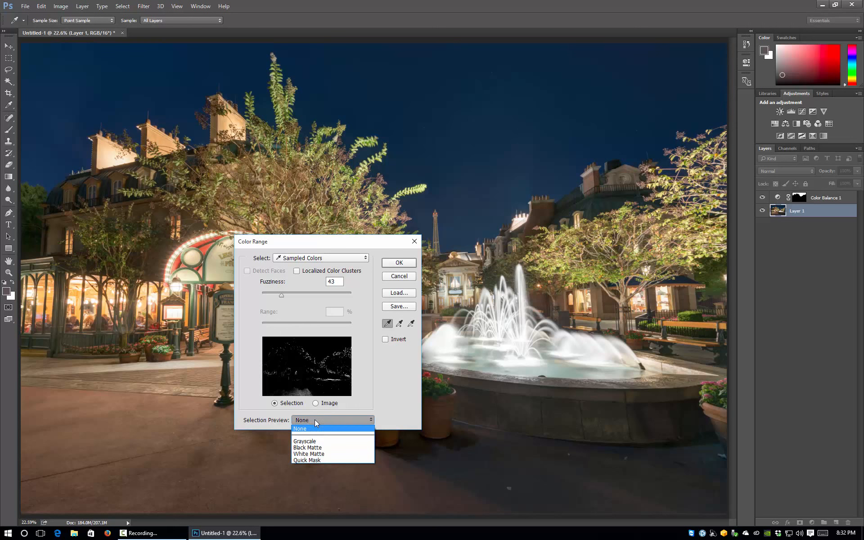
left_click(319, 442)
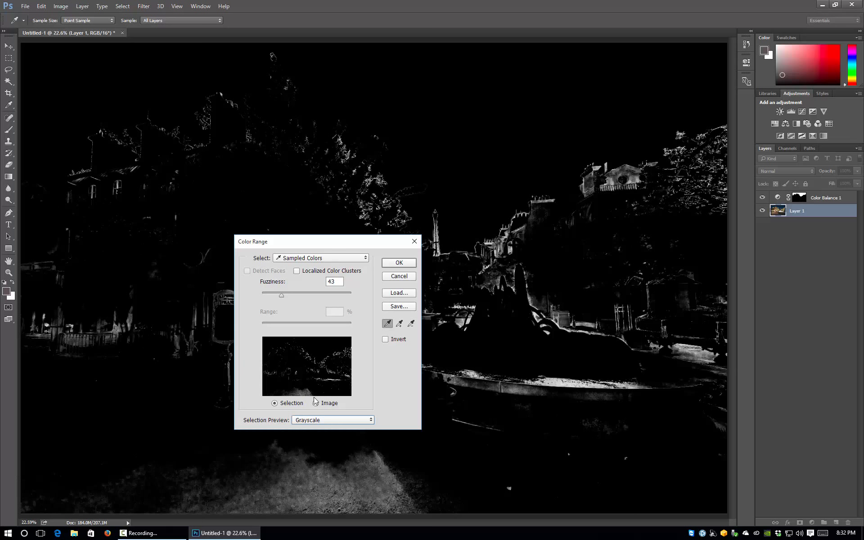
left_click(325, 421)
left_click(311, 428)
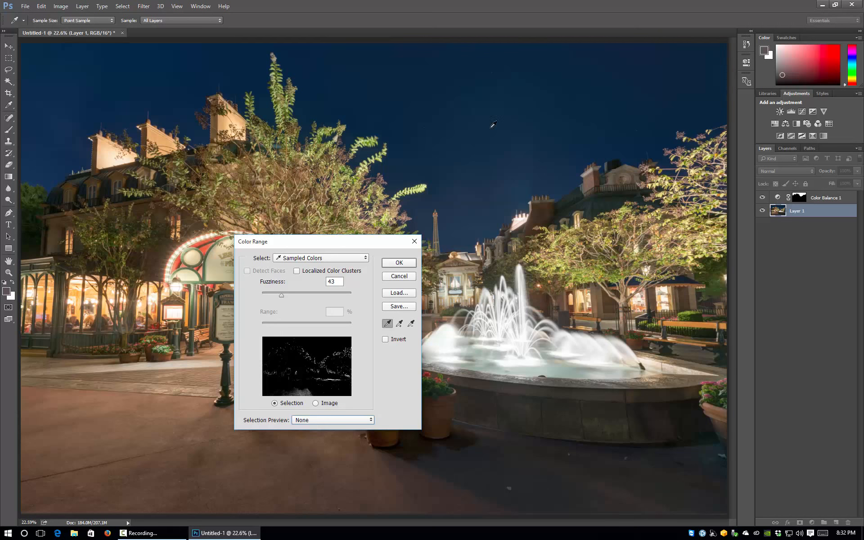
Sample the blue sky showing between the large tree's leaves and apply the color range selection at fuzziness 43
left_click(355, 164)
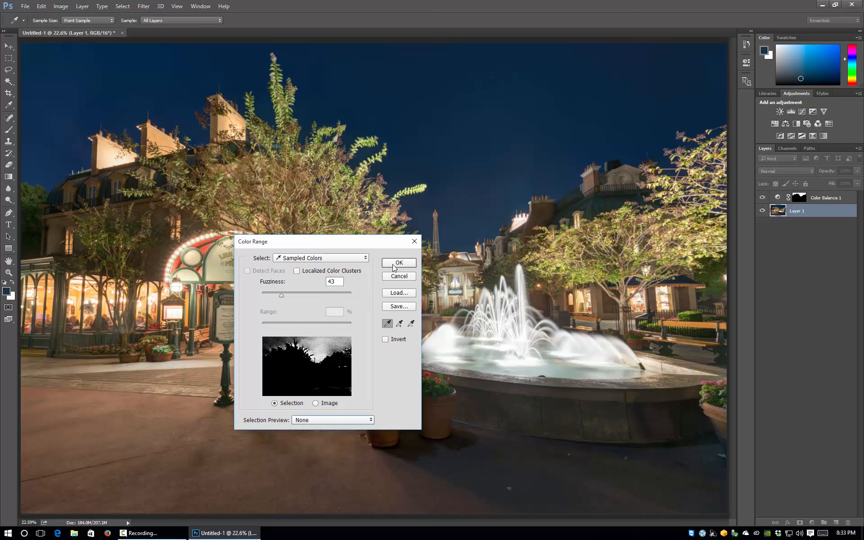
left_click(398, 262)
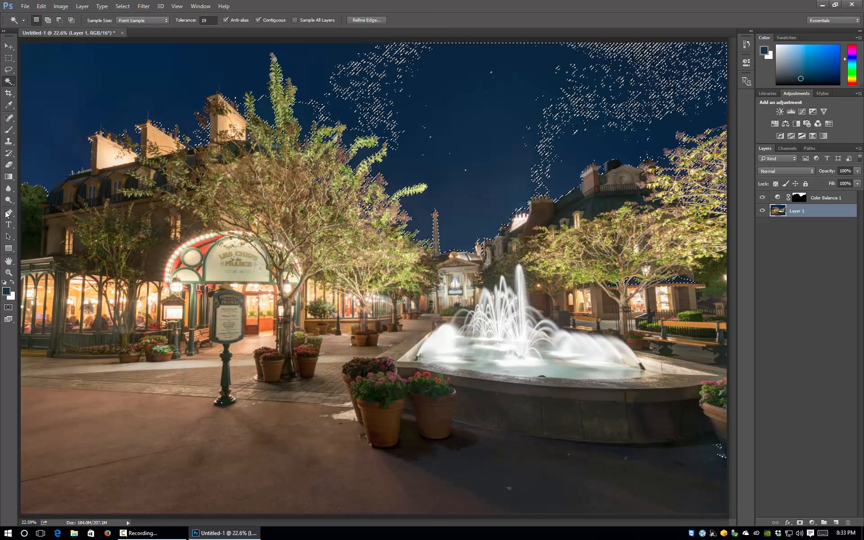
Paint white on the Color Balance mask with a 250 px brush through the selection, over the sky gaps in the large tree
left_click(8, 272)
key("ctrl+d")
left_click_drag(373, 202, 360, 204)
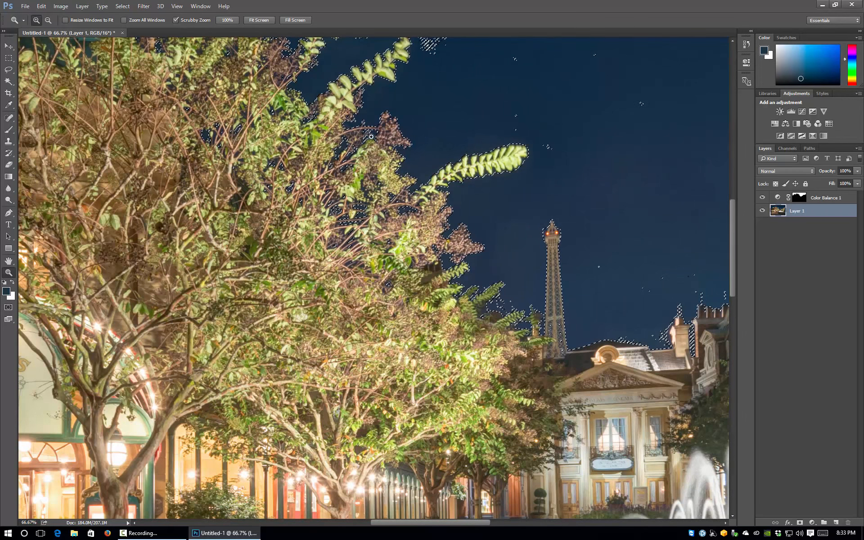
left_click(800, 201)
left_click(13, 131)
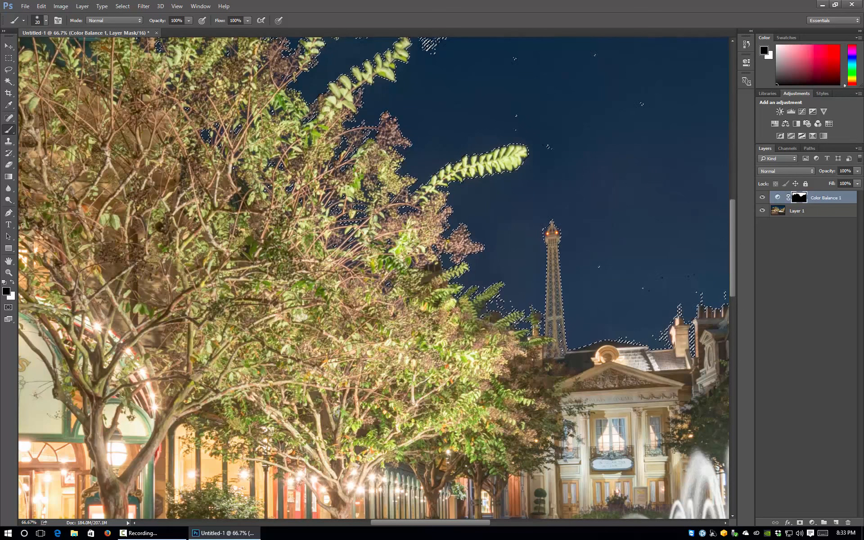
left_click(13, 282)
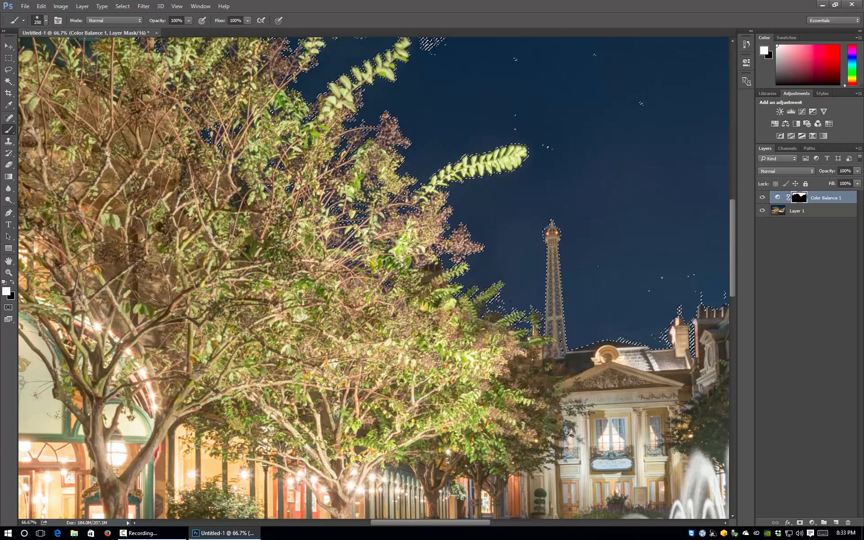
key("bracketright")
key("bracketright")
key("bracketright")
key("bracketright")
key("bracketright")
key("bracketright")
key("bracketright")
key("bracketleft")
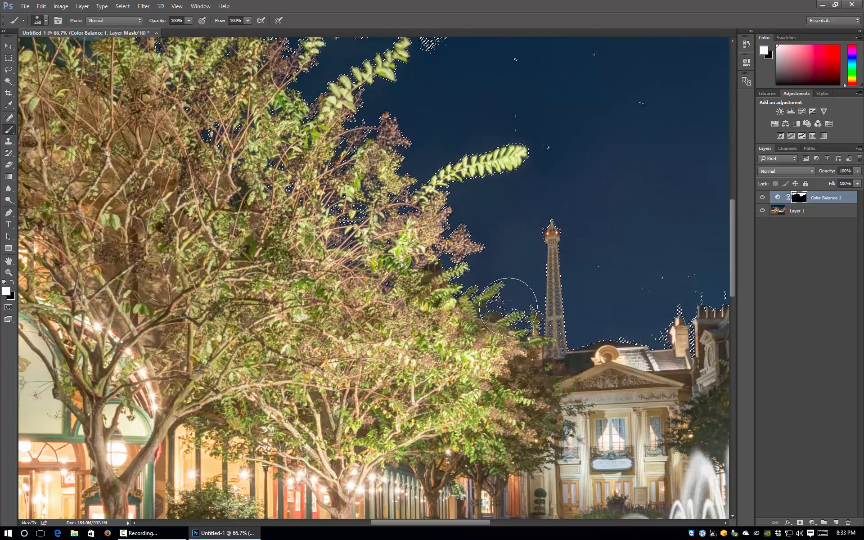
scroll(320, 119, "up", 3)
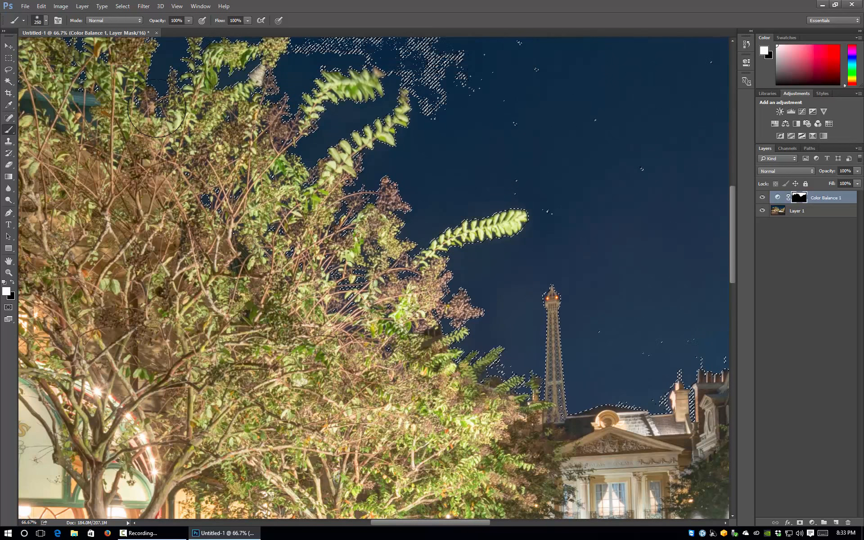
scroll(184, 97, "up", 2)
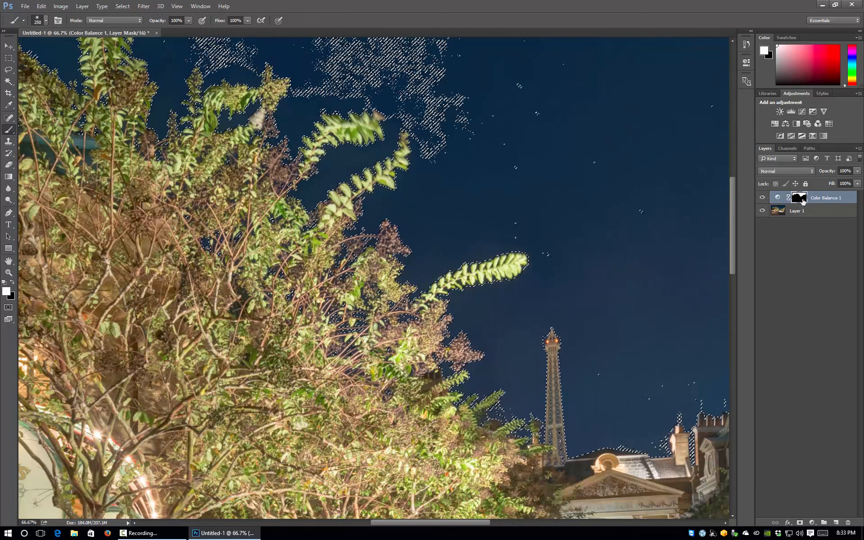
Inspect the painted Color Balance mask on its own, return to the image and clear the selection
left_click(801, 198, "alt")
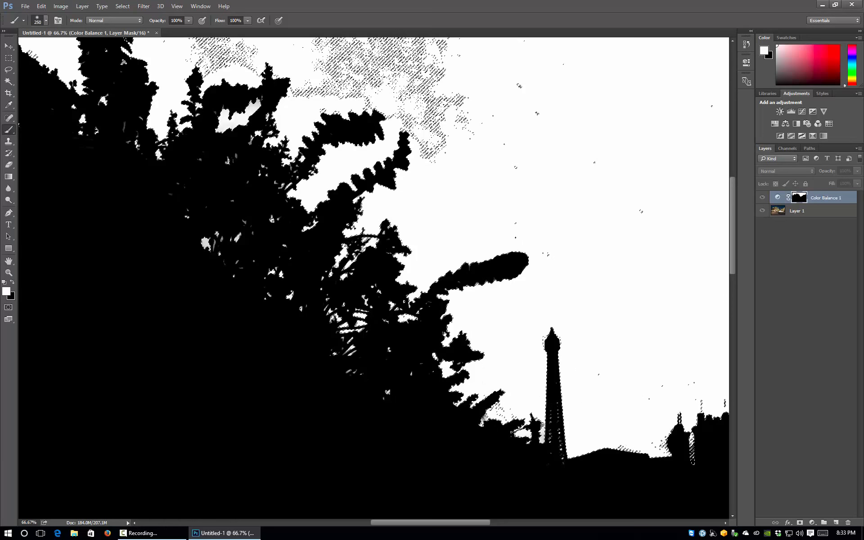
left_click(778, 198)
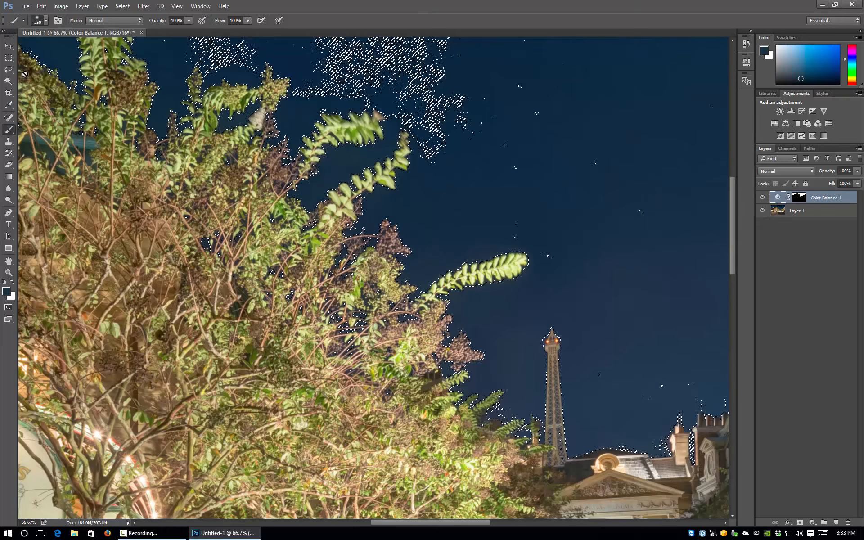
left_click(8, 58)
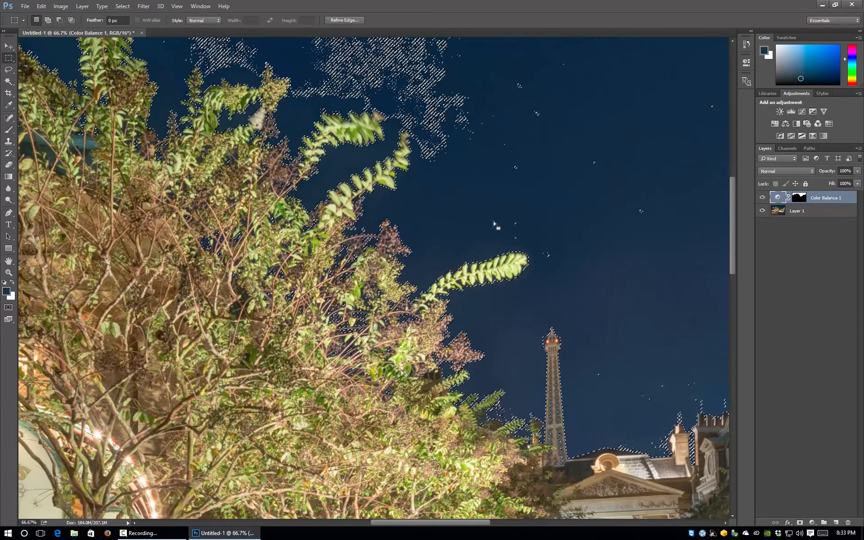
key("ctrl+d")
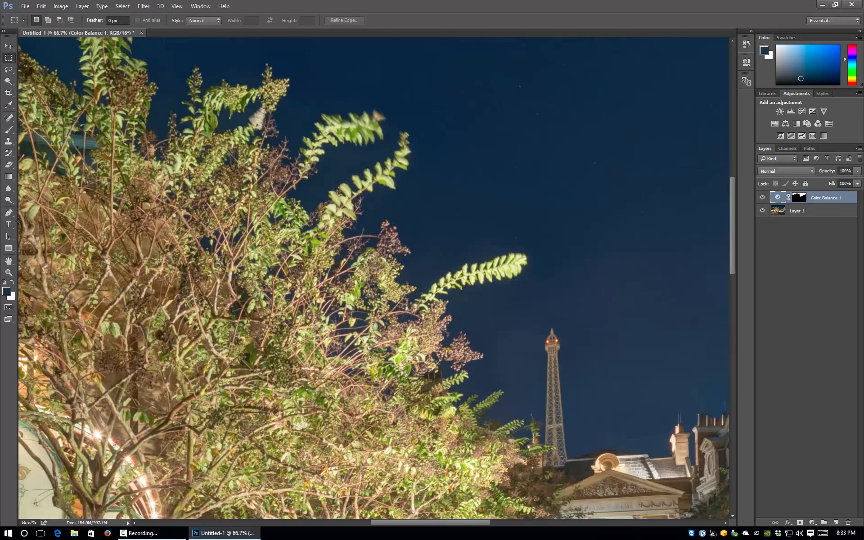
Open Color Range for Layer 1 and sample the blue sky between the leaves of the tree at the photo's right edge
left_click(8, 272)
key("ctrl+0")
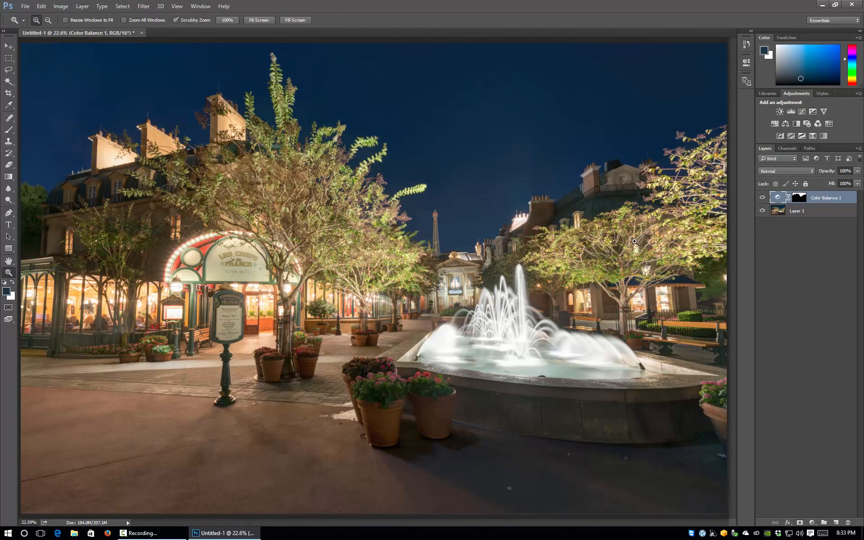
left_click(695, 175)
left_click(696, 175)
left_click(696, 174)
left_click(696, 175)
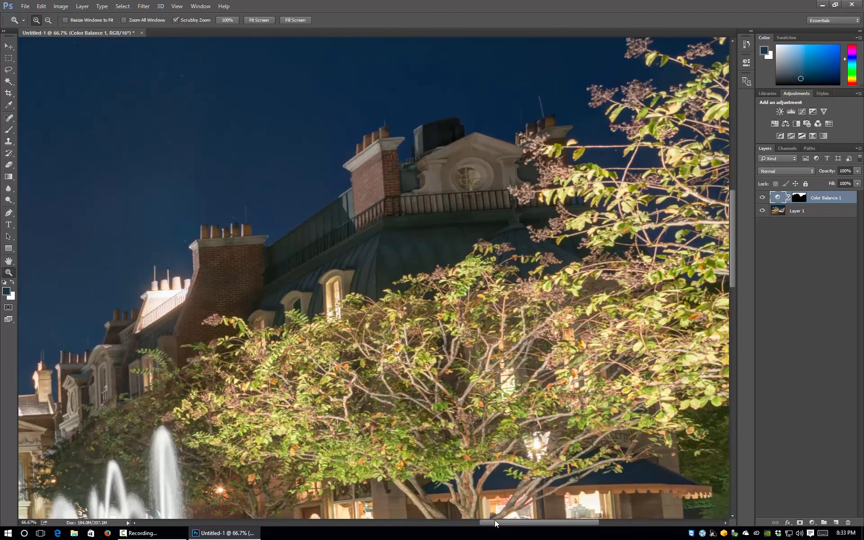
left_click_drag(492, 522, 529, 526)
left_click(128, 9)
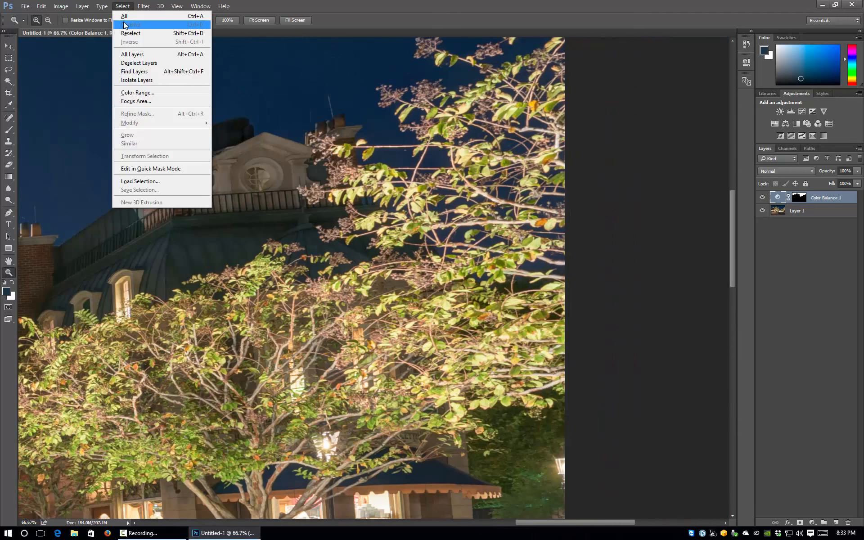
key("Escape")
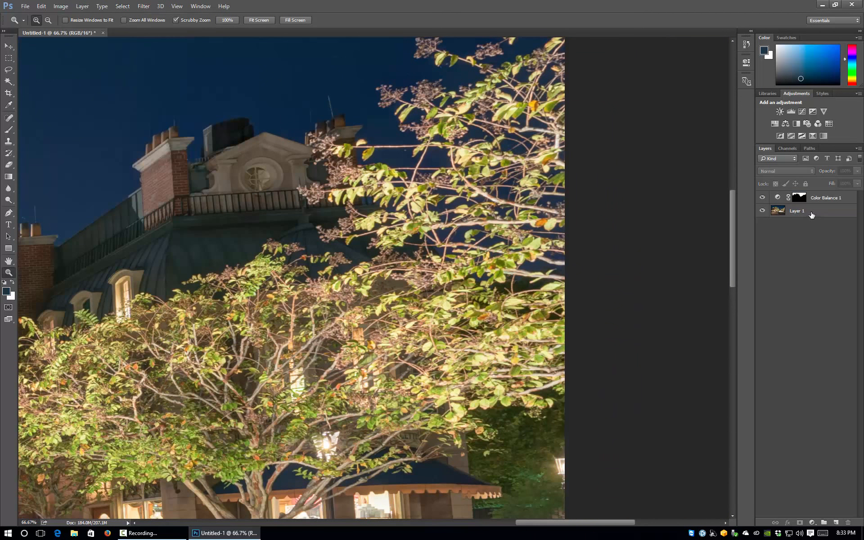
left_click(818, 211)
left_click(123, 7)
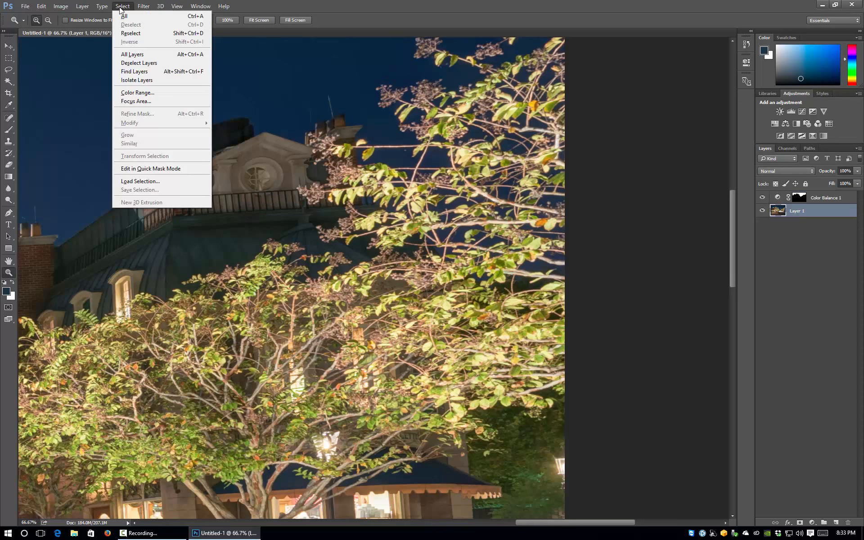
left_click(132, 92)
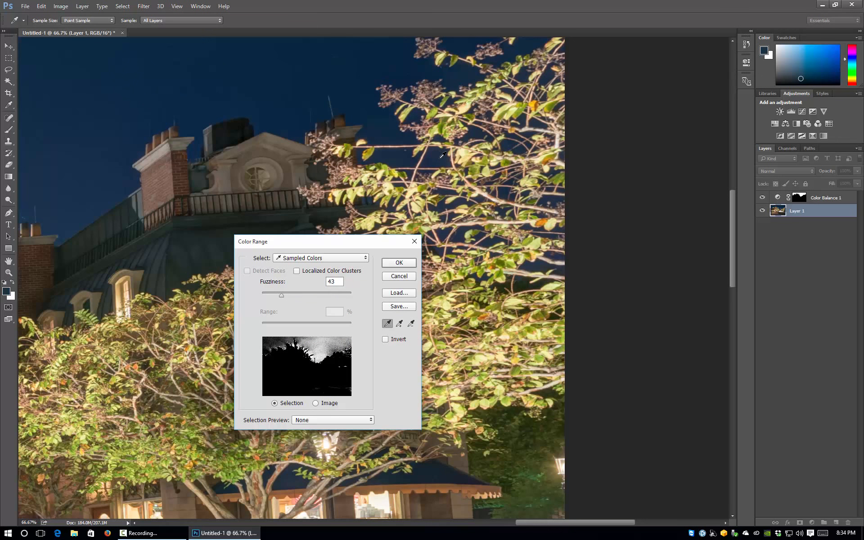
left_click(441, 154)
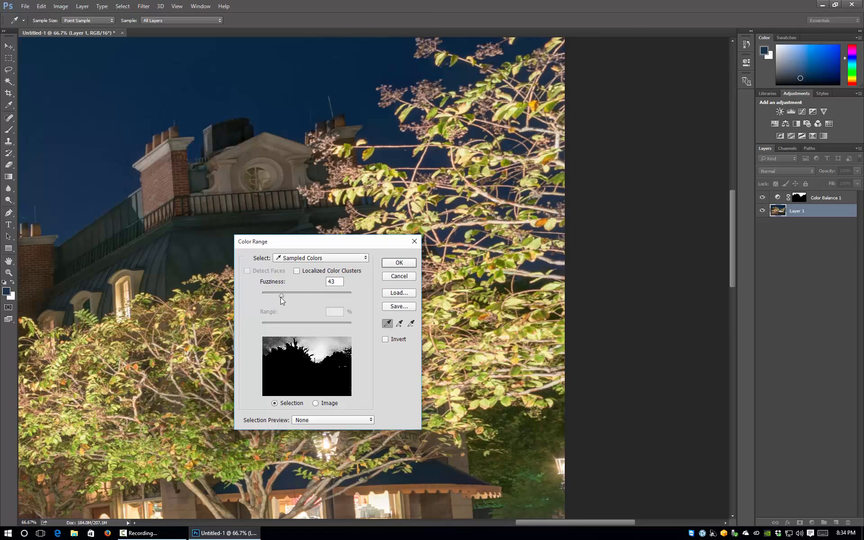
Set the Color Range fuzziness to 27
left_click_drag(280, 297, 265, 298)
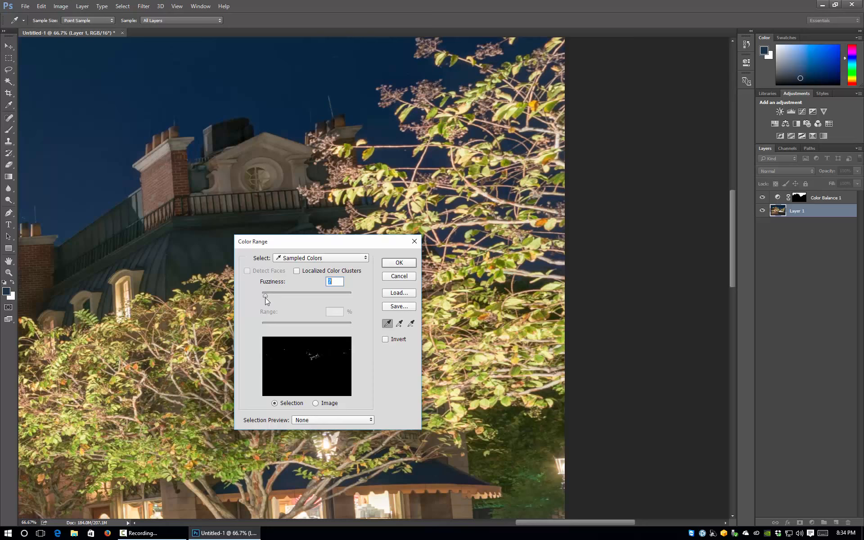
left_click_drag(266, 298, 275, 296)
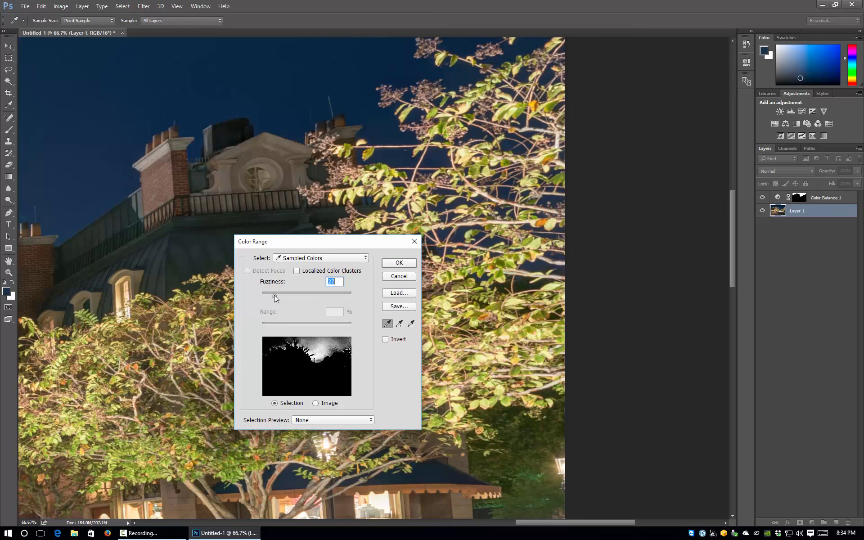
Create the Color Range selection with fuzziness 40 and paint white on the Color Balance mask over the sky gaps in the right-edge tree
left_click_drag(274, 296, 280, 296)
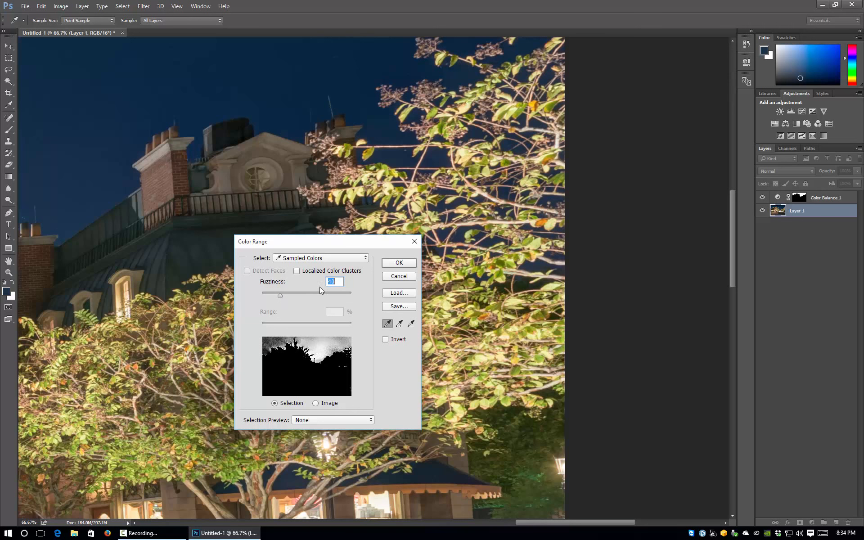
left_click(404, 262)
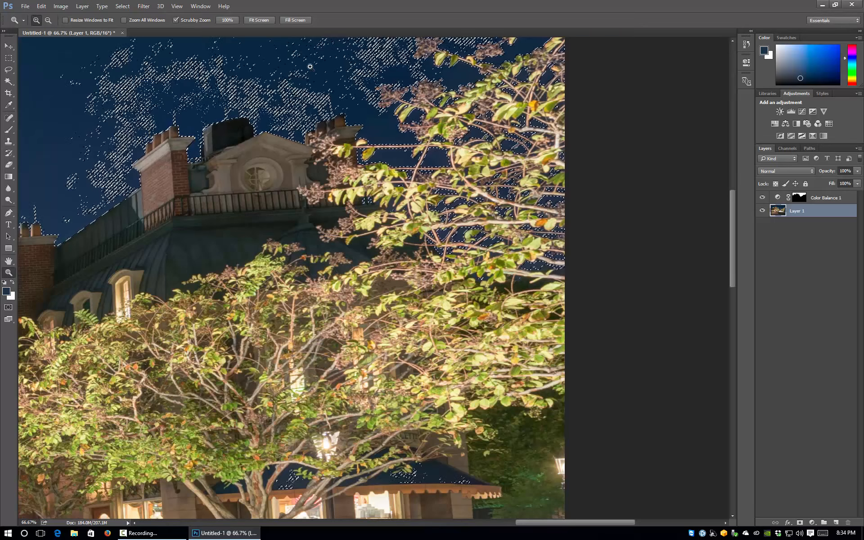
left_click(800, 199)
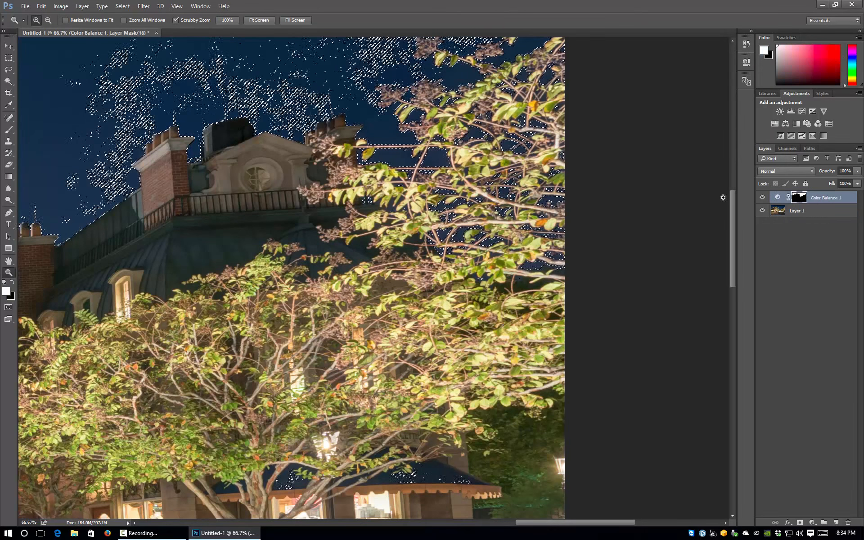
key("b")
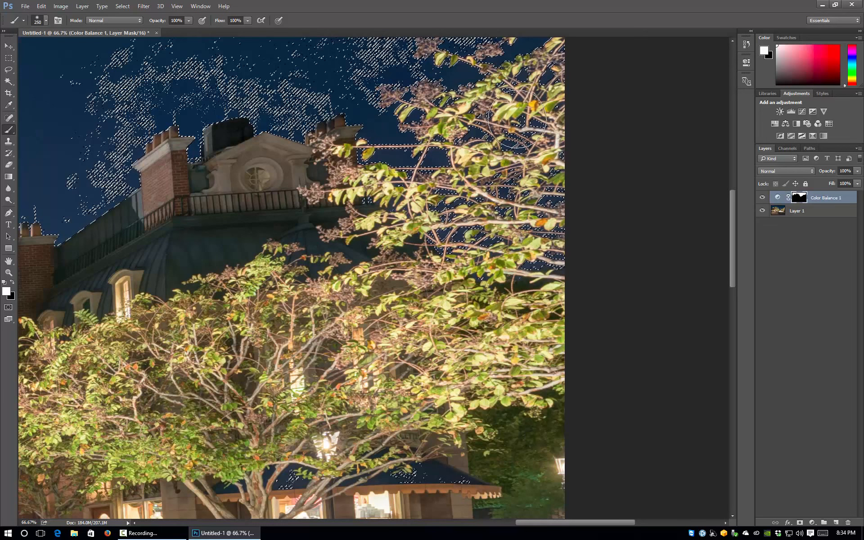
scroll(522, 135, "up", 4)
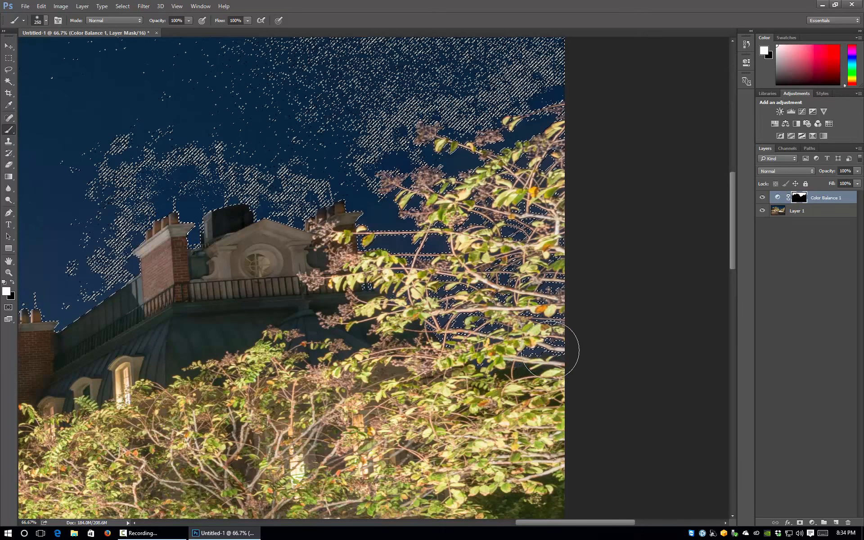
Inspect the Color Balance mask on its own, clear the selection and return to the full photo to check the sky edges
left_click(798, 199, "alt")
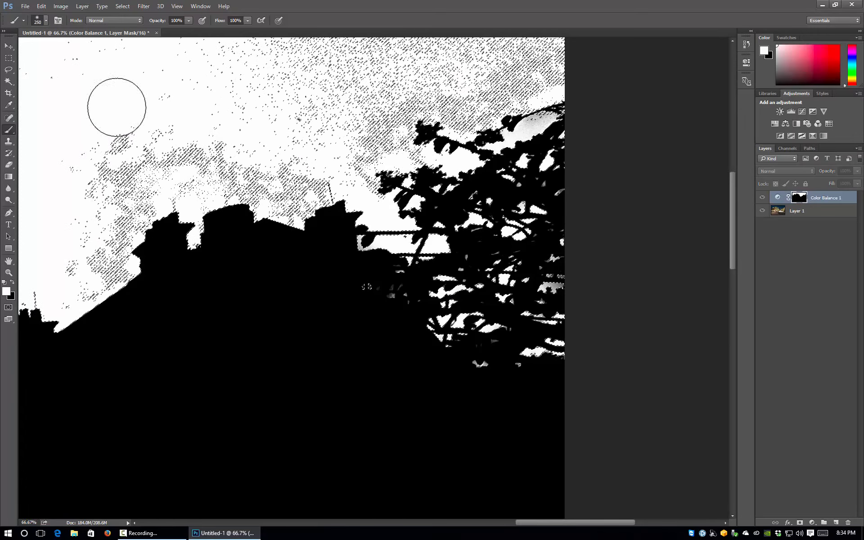
key("m")
key("ctrl+d")
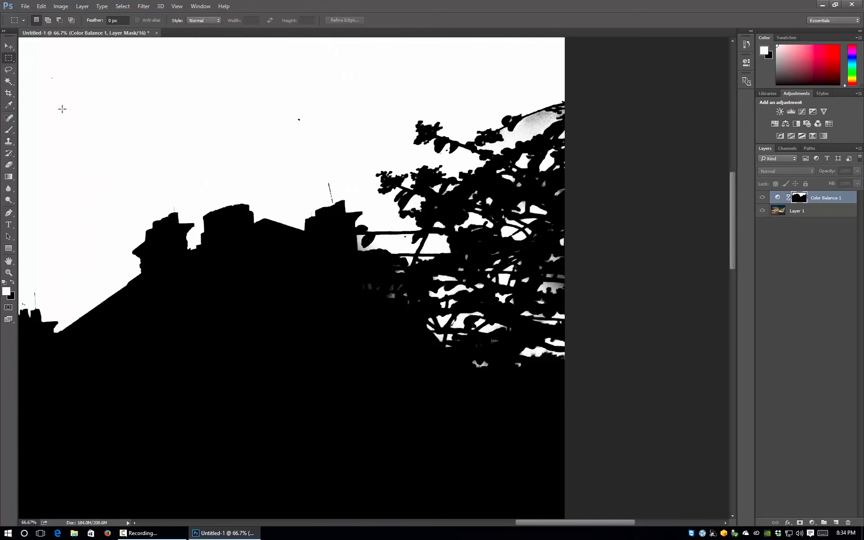
left_click(8, 273)
right_click(264, 298)
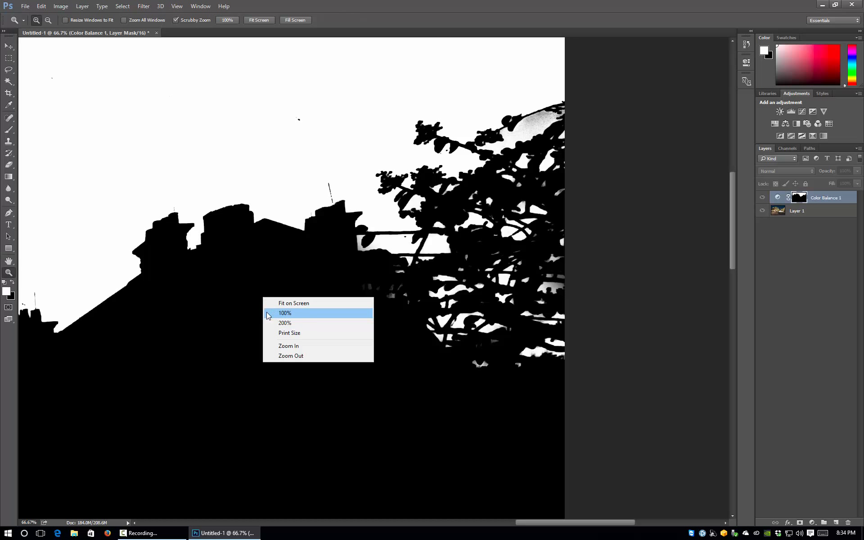
left_click(293, 303)
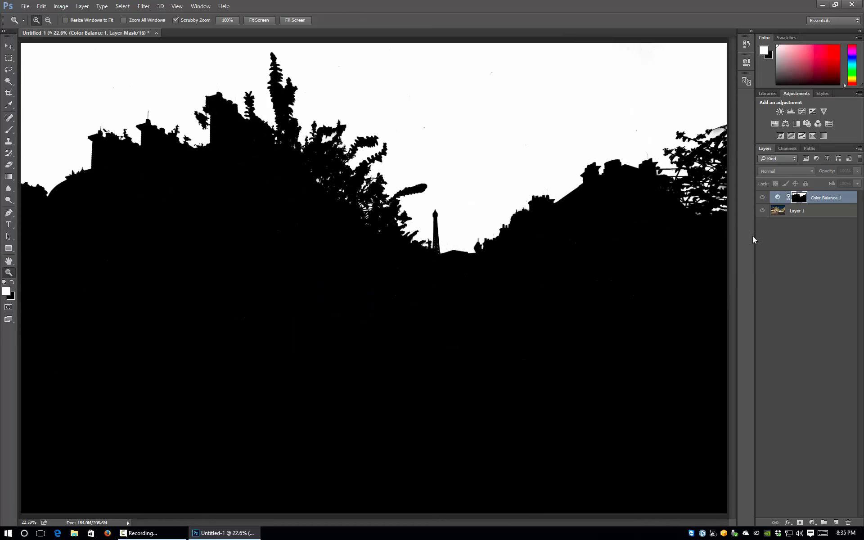
left_click(779, 199)
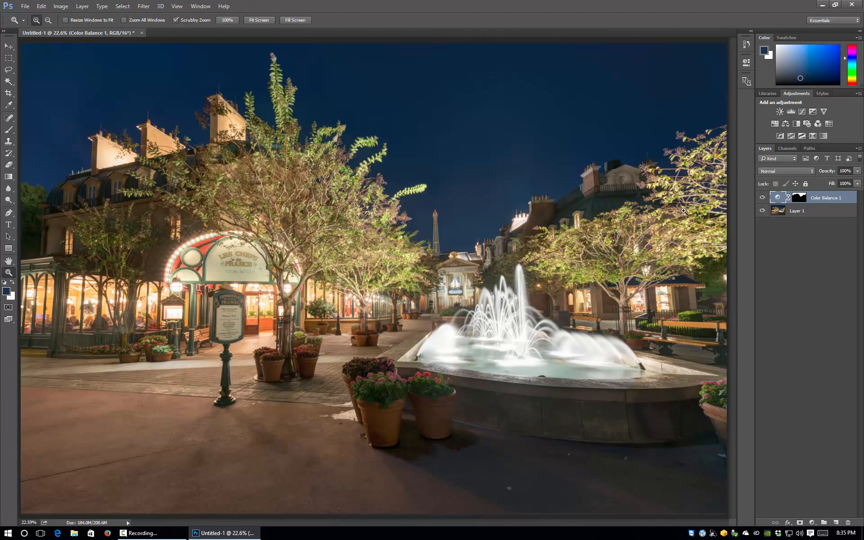
left_click_drag(683, 211, 664, 169)
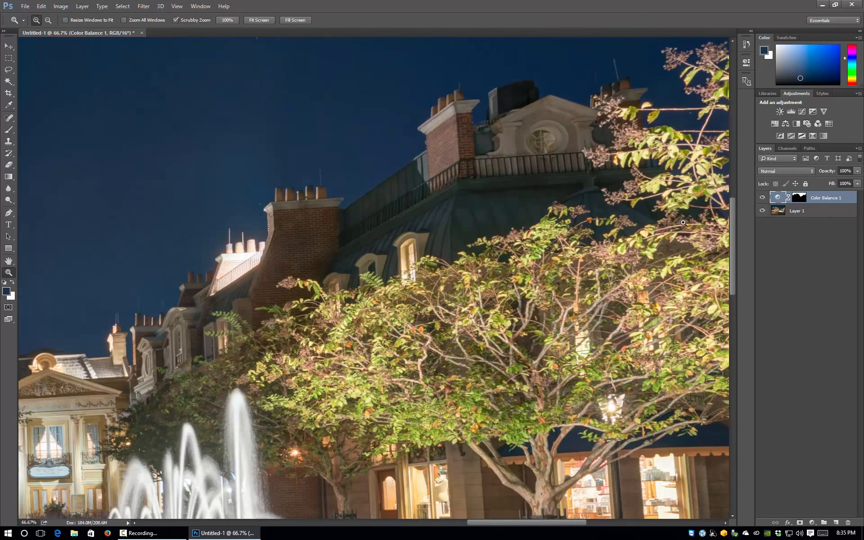
right_click(325, 213)
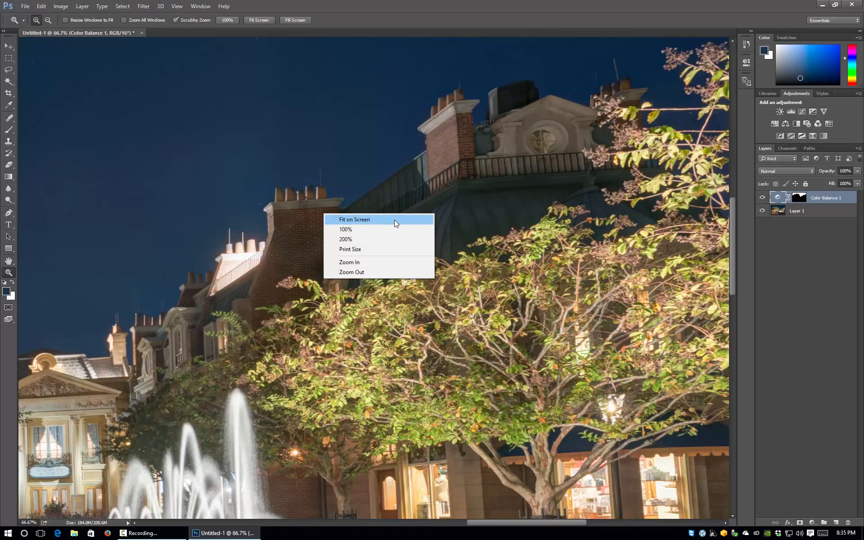
left_click(395, 219)
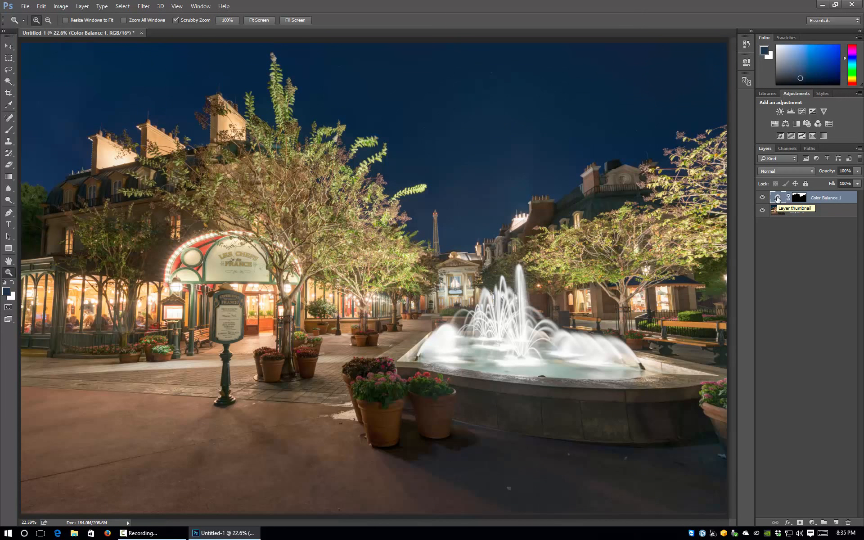
Tint the masked sky red by setting the Color Balance midtones to +73 Cyan–Red and -43 Yellow–Blue
double_click(777, 198)
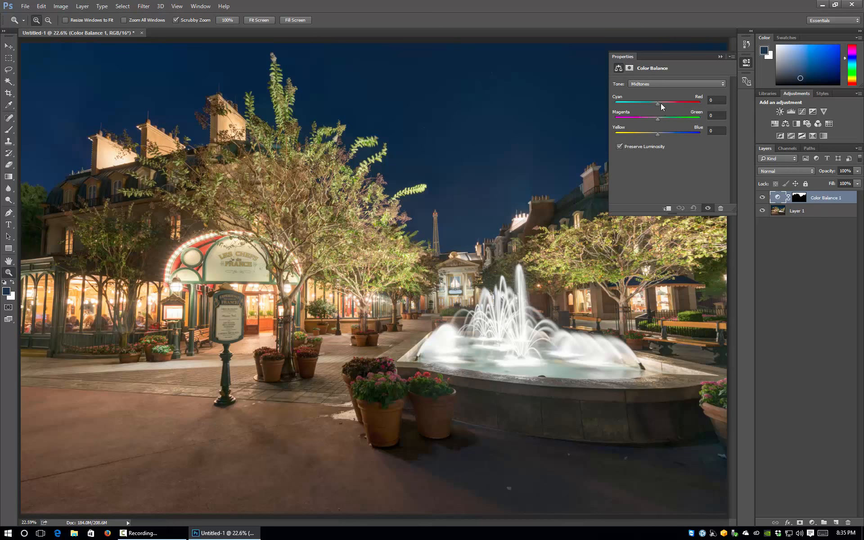
left_click(689, 104)
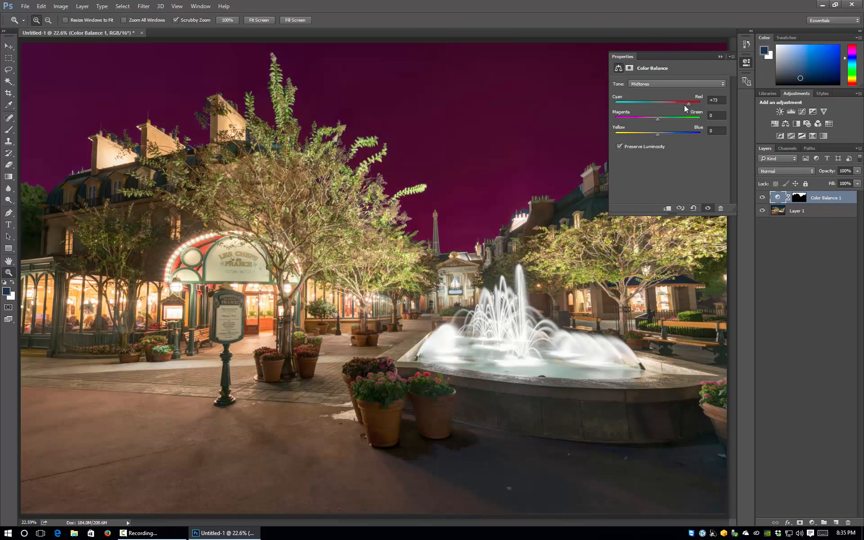
left_click(639, 134)
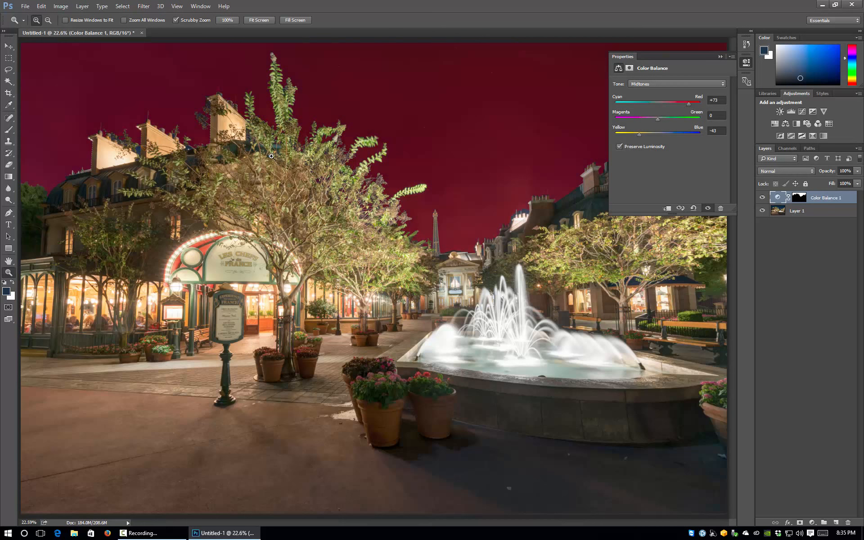
Select the unmasked blue sky beside the lit chimneys with Color Range on Layer 1, using a fuzziness of 55
left_click_drag(135, 149, 135, 148)
scroll(305, 133, "up", 5)
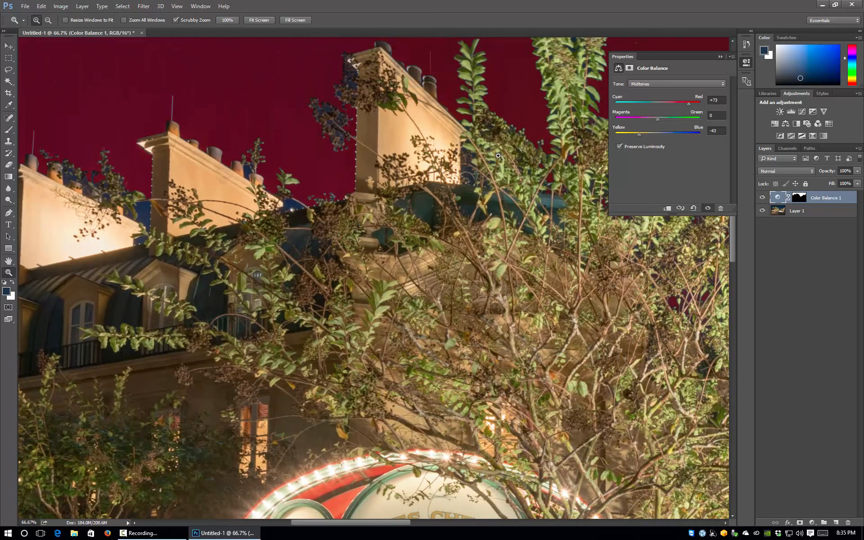
left_click(720, 57)
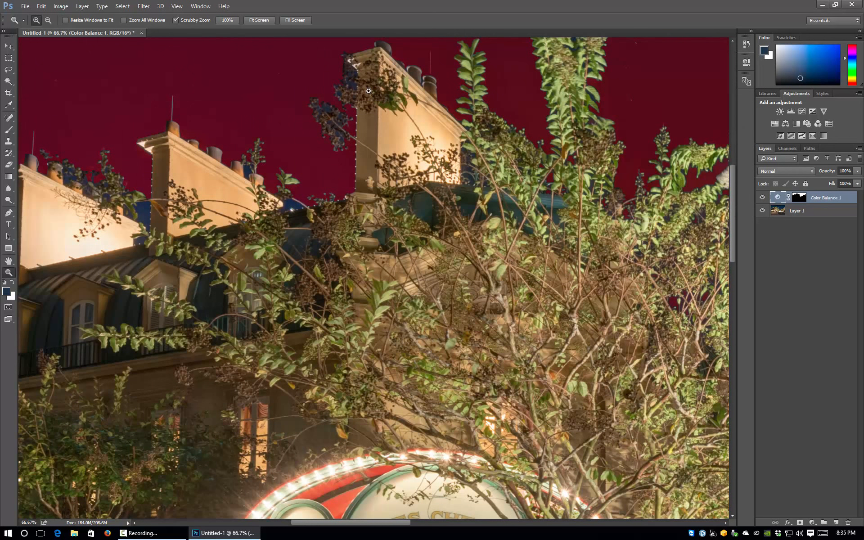
left_click(791, 213)
left_click(123, 5)
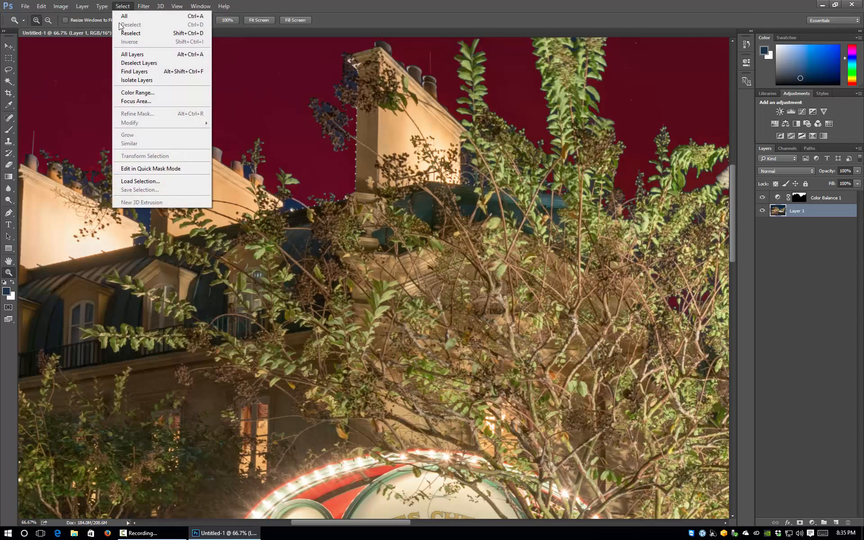
left_click(135, 93)
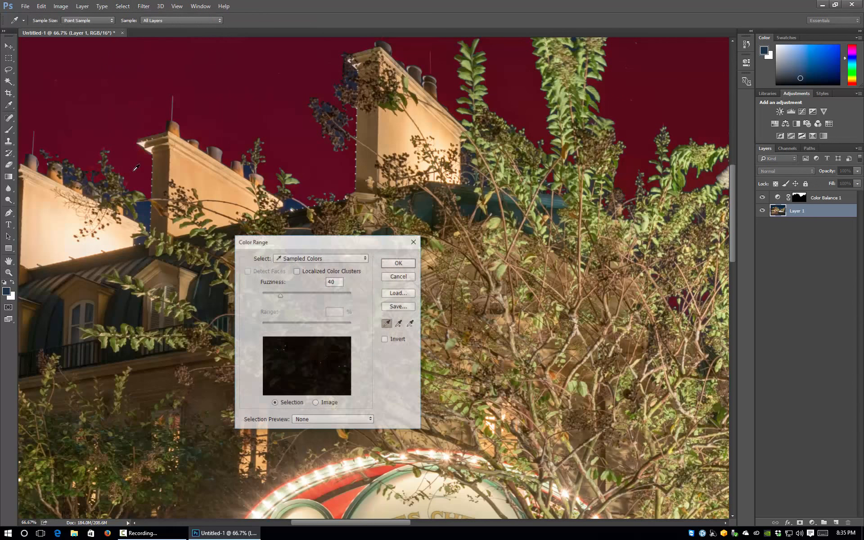
left_click(145, 204)
left_click_drag(279, 293, 286, 300)
left_click(389, 265)
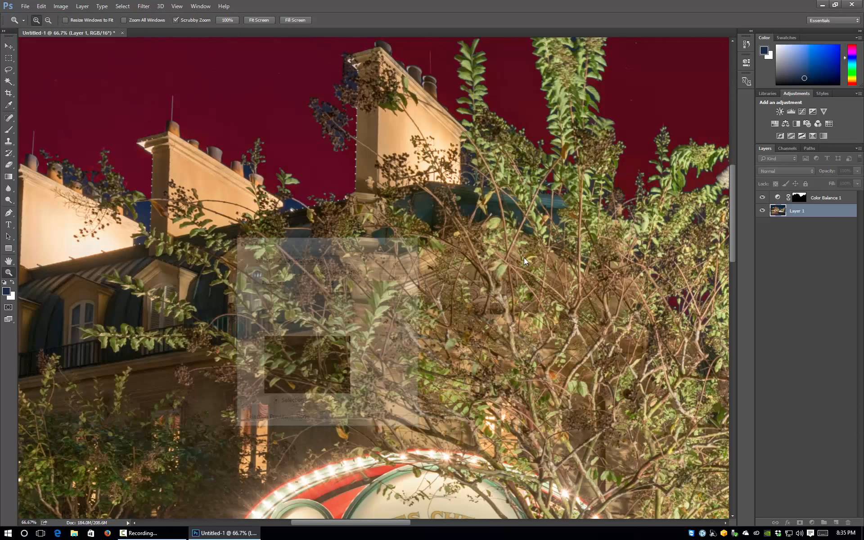
Paint white on the Color Balance mask through the selection around the chimneys and nearby leaf clusters, and clear the selection
key("alt+]")
key("d")
key("b")
mouse_move(233, 202)
left_mouse_down()
mouse_move(150, 209)
mouse_move(61, 184)
mouse_move(64, 197)
mouse_move(72, 180)
mouse_move(127, 215)
mouse_move(211, 216)
mouse_move(159, 203)
mouse_move(220, 207)
mouse_move(196, 186)
mouse_move(255, 171)
mouse_move(317, 177)
mouse_move(270, 172)
mouse_move(326, 107)
left_mouse_up()
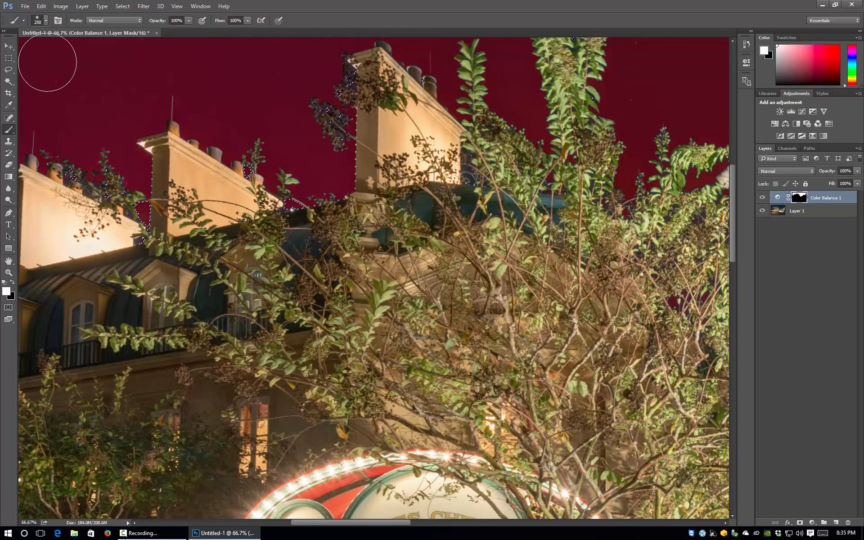
left_click(9, 57)
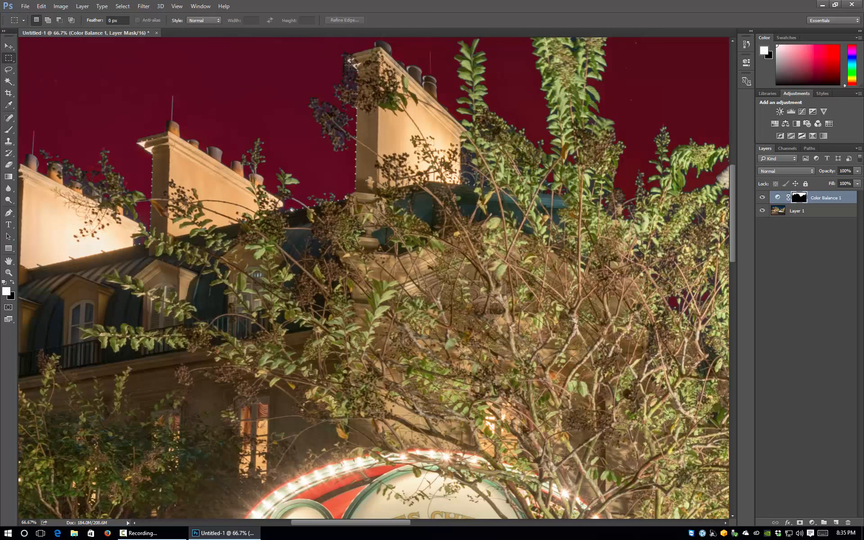
Create another Color Range selection on Layer 1 by sampling the dark blue gap between the tallest chimney and the tree
left_click(797, 211)
left_click(130, 7)
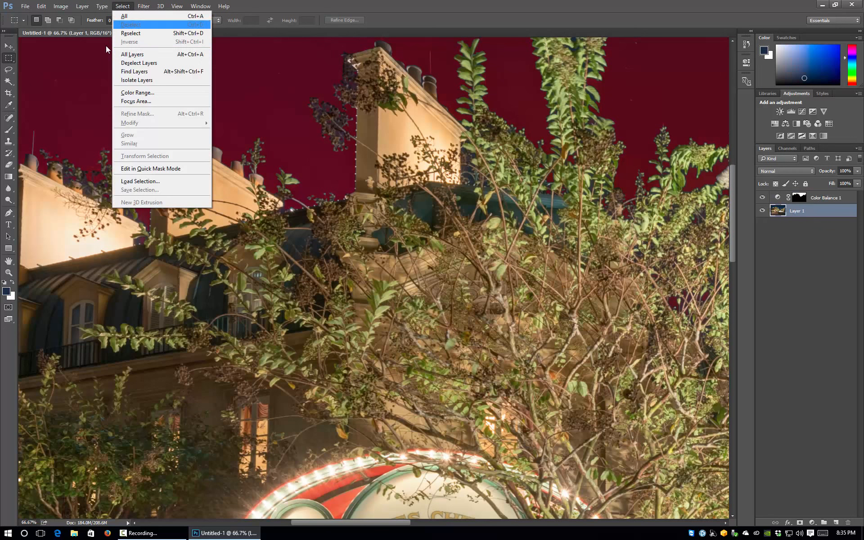
left_click(135, 92)
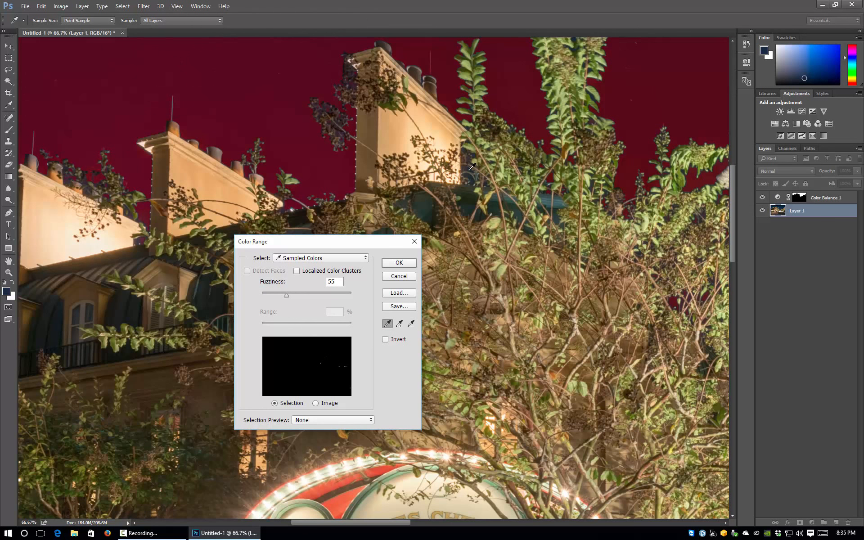
left_click(472, 166)
left_click(410, 263)
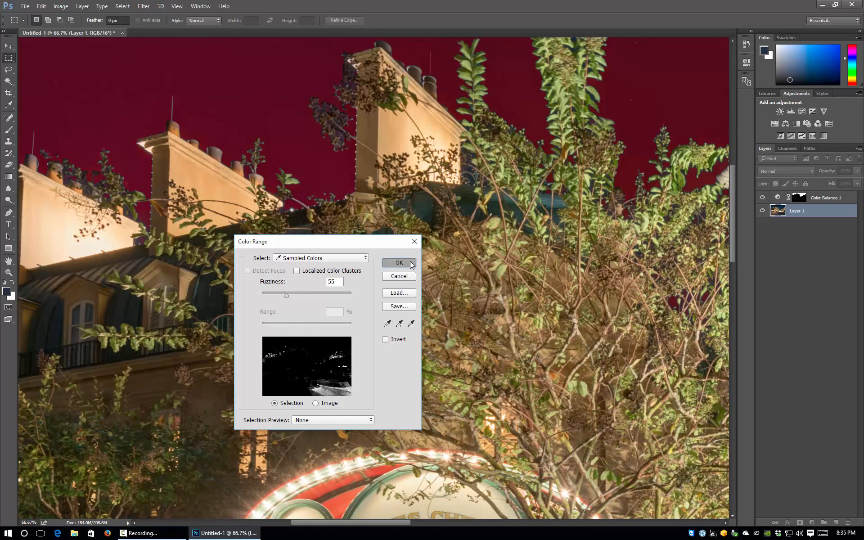
Paint white on the Color Balance mask through the selection over the large tree's remaining sky gaps, and clear the selection
key("b")
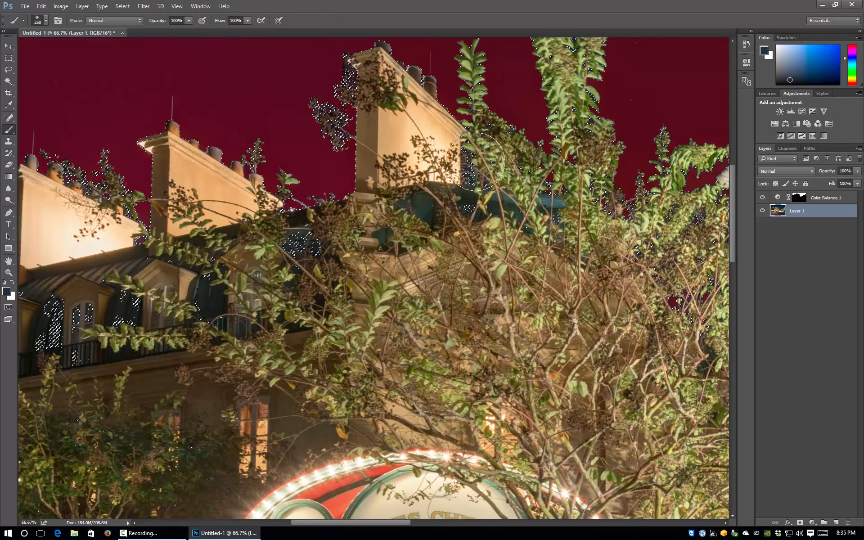
key("alt+bracketright")
key("d")
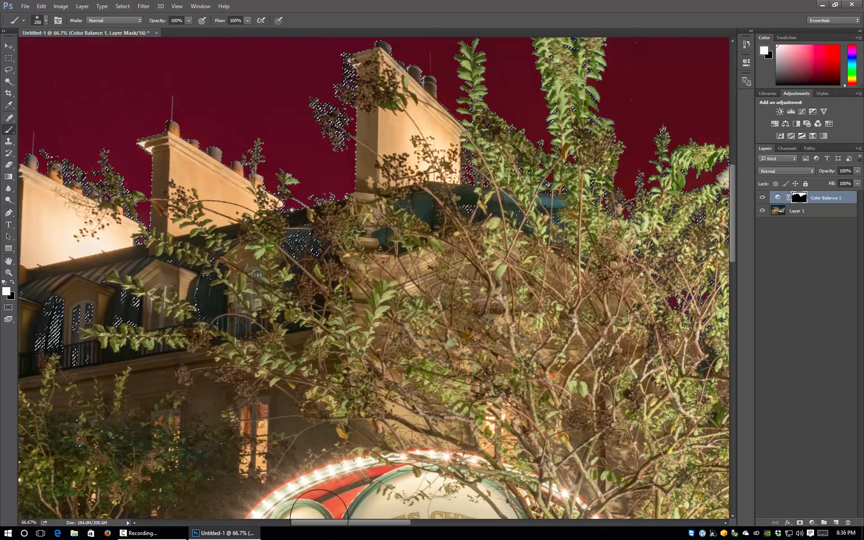
mouse_move(355, 523)
left_mouse_down()
mouse_move(294, 519)
mouse_move(451, 538)
left_mouse_up()
scroll(437, 451, "down", 2)
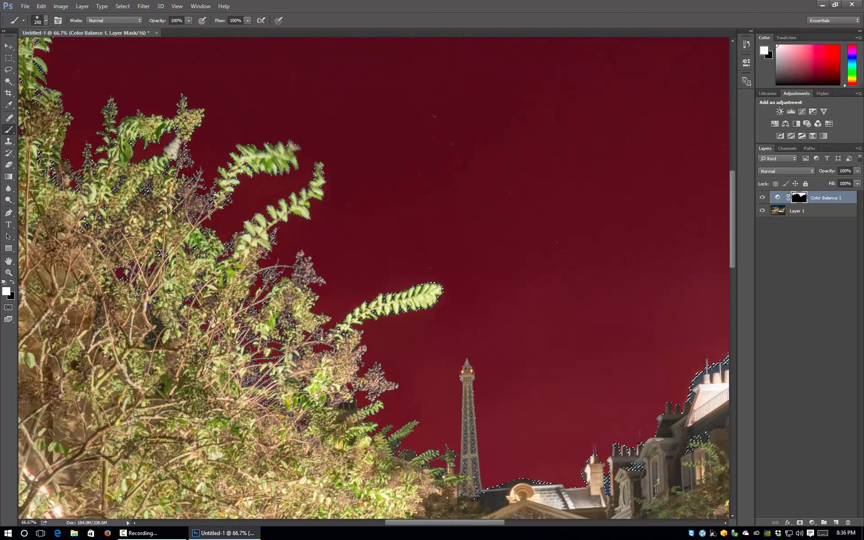
left_click(8, 58)
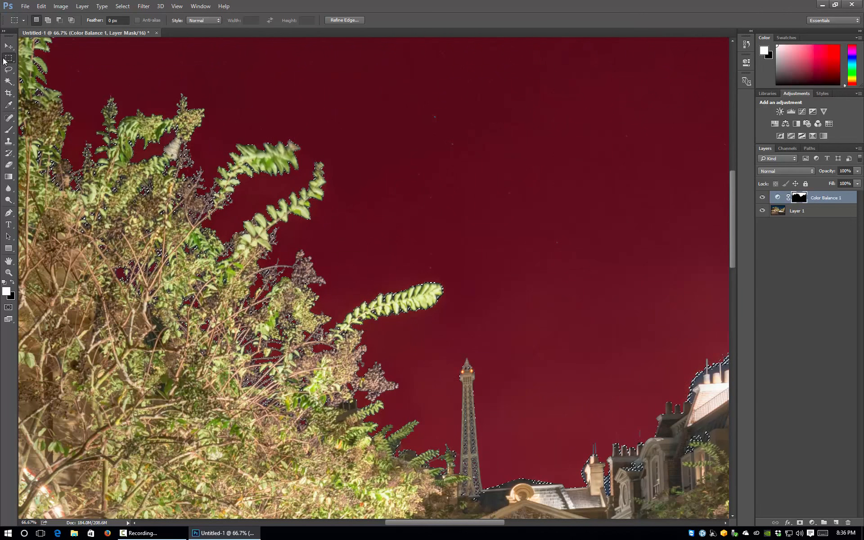
left_click(8, 272)
right_click(225, 239)
left_click(245, 244)
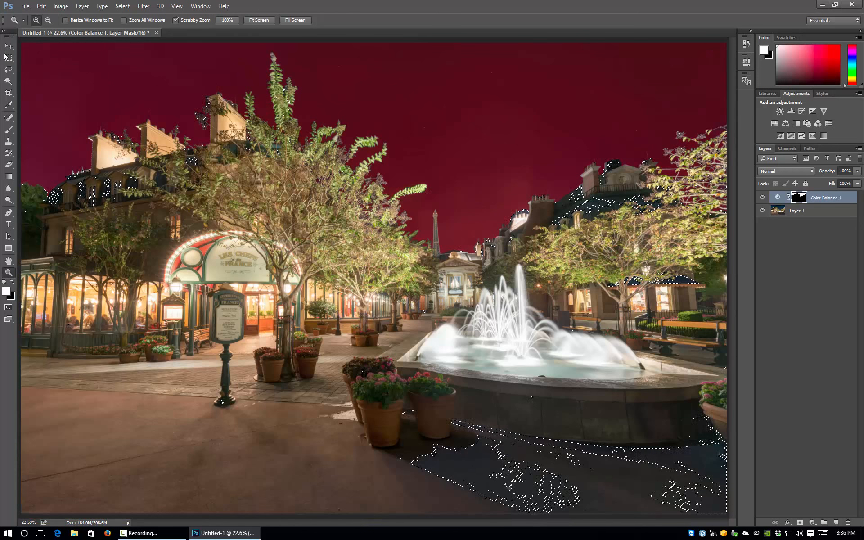
left_click(8, 58)
left_click(269, 99)
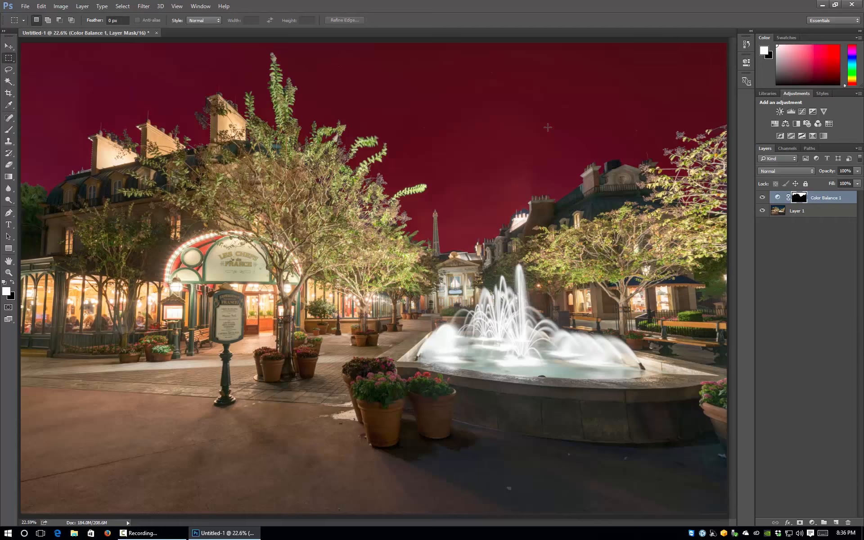
Set the Color Balance midtones to -24 Cyan–Red and +31 Yellow–Blue for a deeper blue sky
double_click(778, 198)
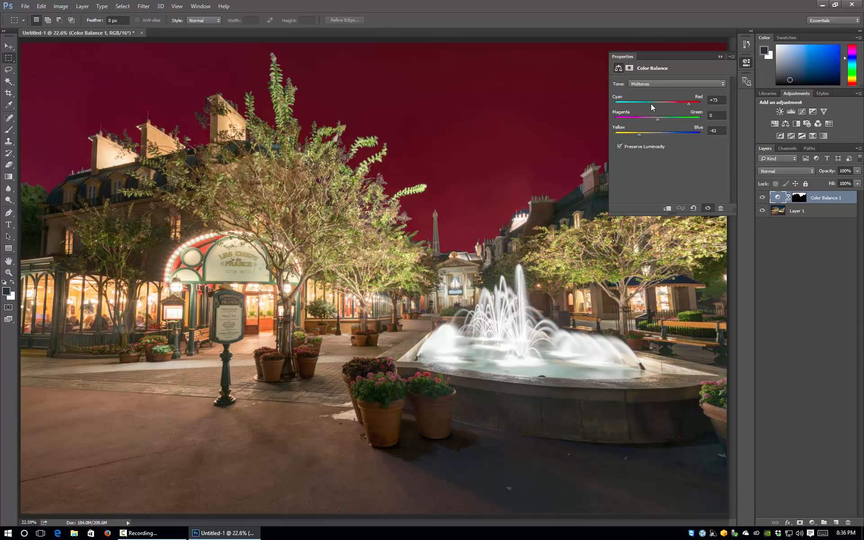
left_click(647, 102)
left_click(680, 134)
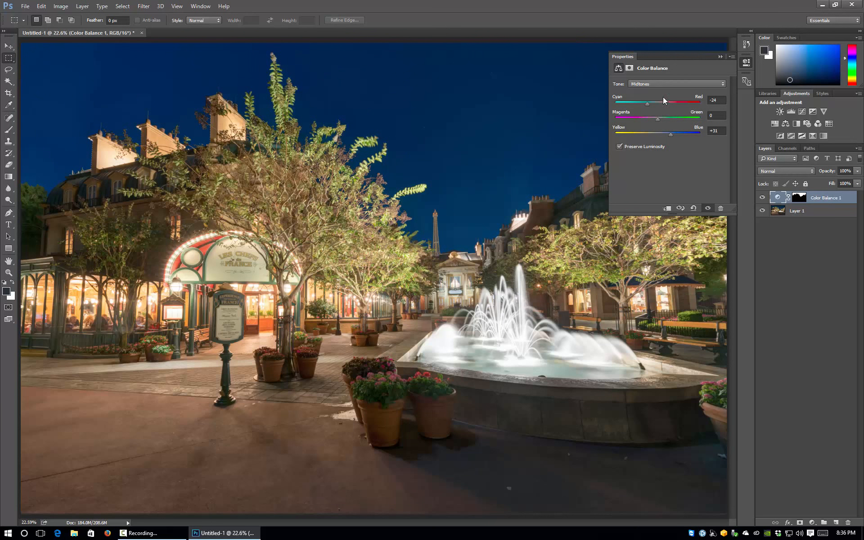
Set the Color Balance shadows to -29 Cyan–Red and shift Yellow–Blue slightly toward blue
left_click(661, 84)
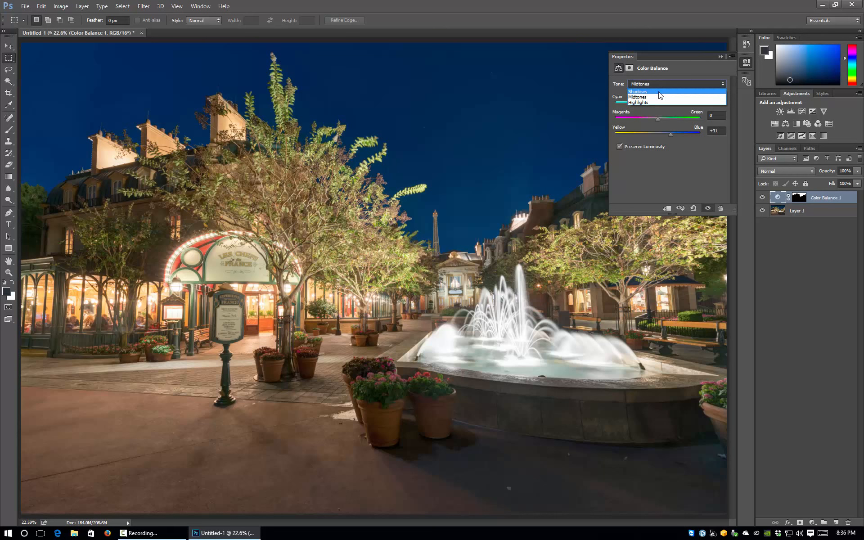
left_click(658, 92)
left_click_drag(658, 104, 645, 106)
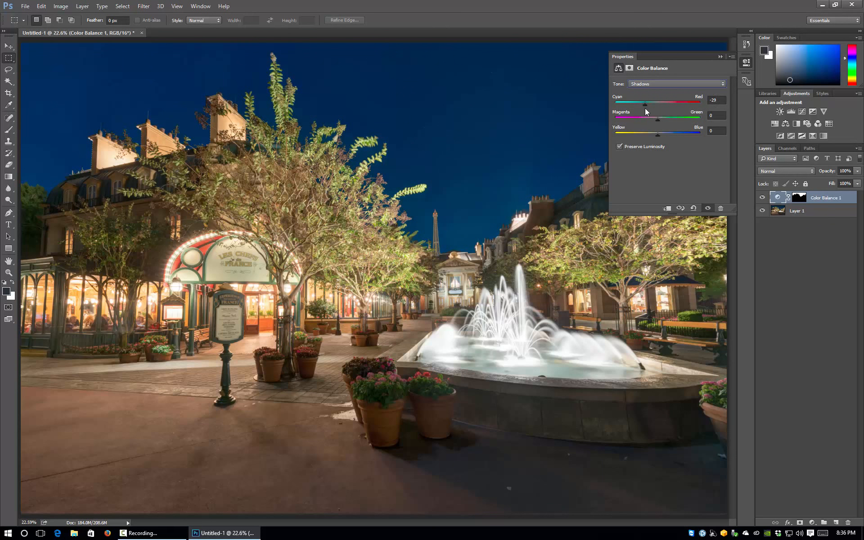
left_click_drag(656, 132, 659, 135)
left_click(720, 57)
Compare the image with and without the Color Balance adjustment, and inspect the recolored sky around the large tree's leaves up close
left_click(763, 197)
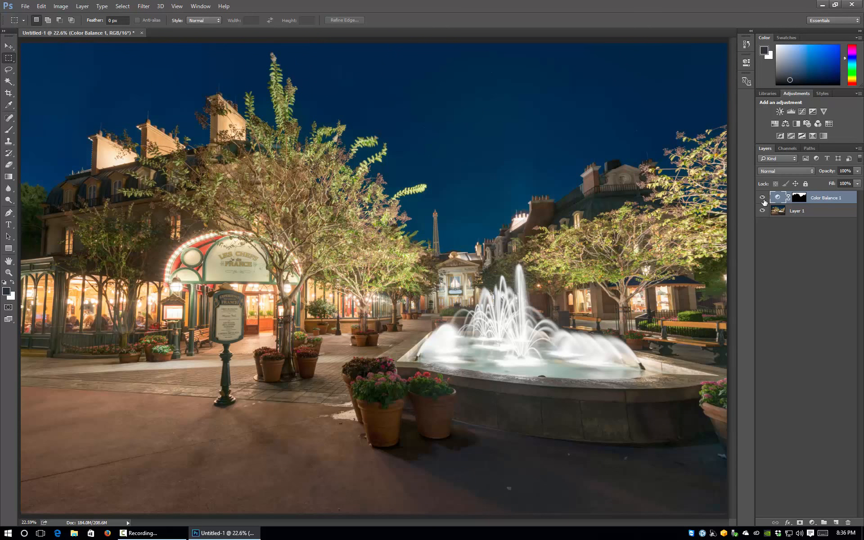
left_click(763, 198)
left_click(9, 272)
left_click(367, 162)
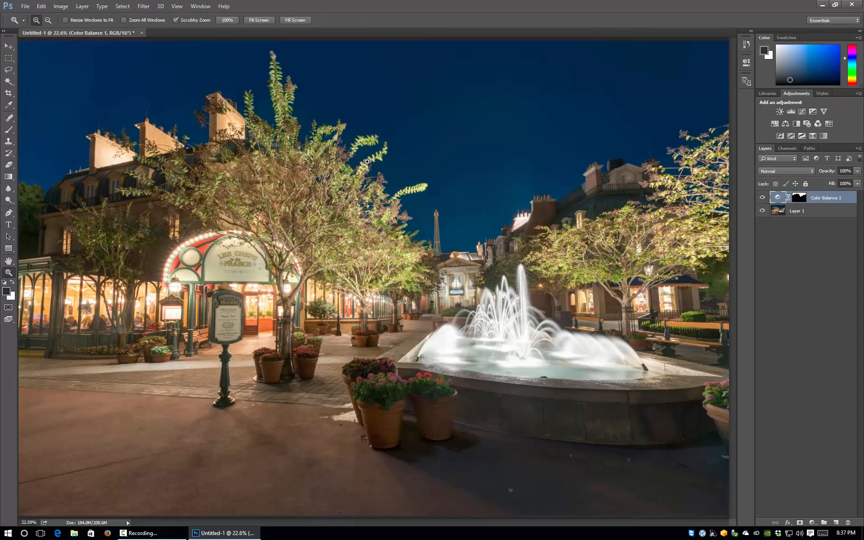
left_click_drag(368, 162, 368, 161)
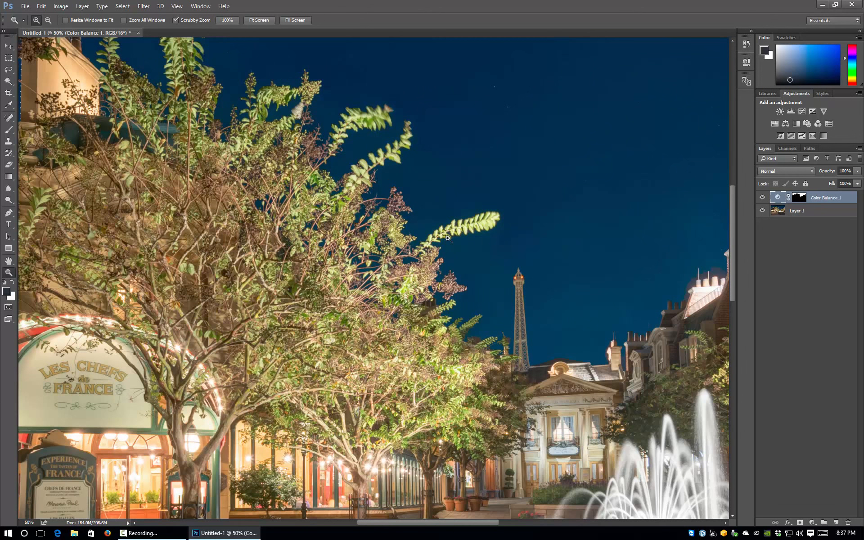
right_click(496, 173)
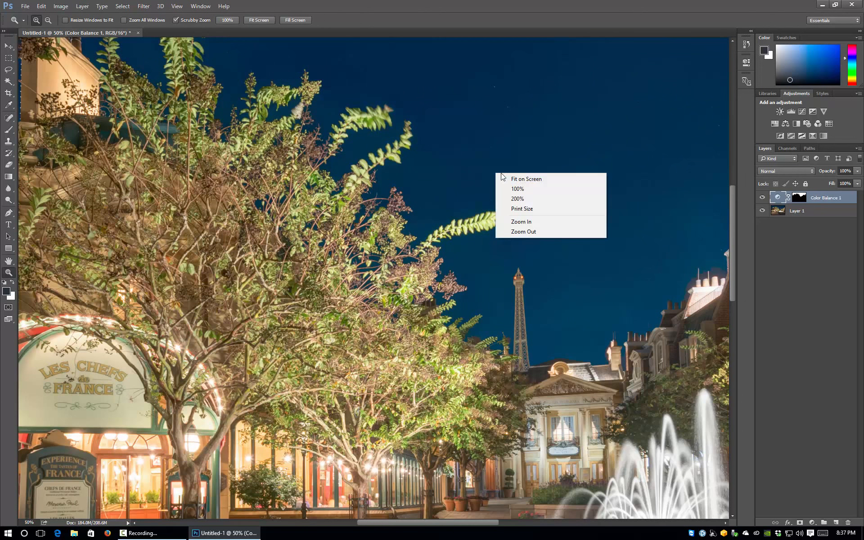
left_click(522, 180)
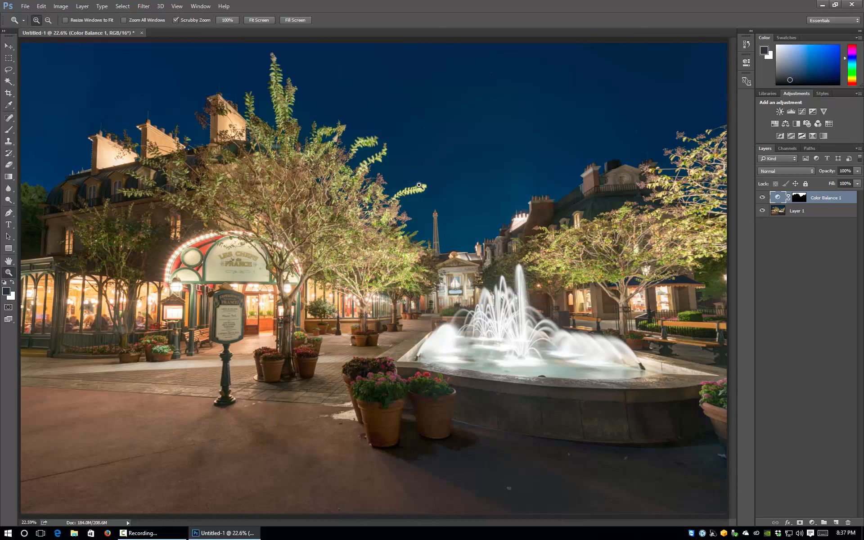
right_click(354, 200)
left_click(366, 210)
right_click(539, 190)
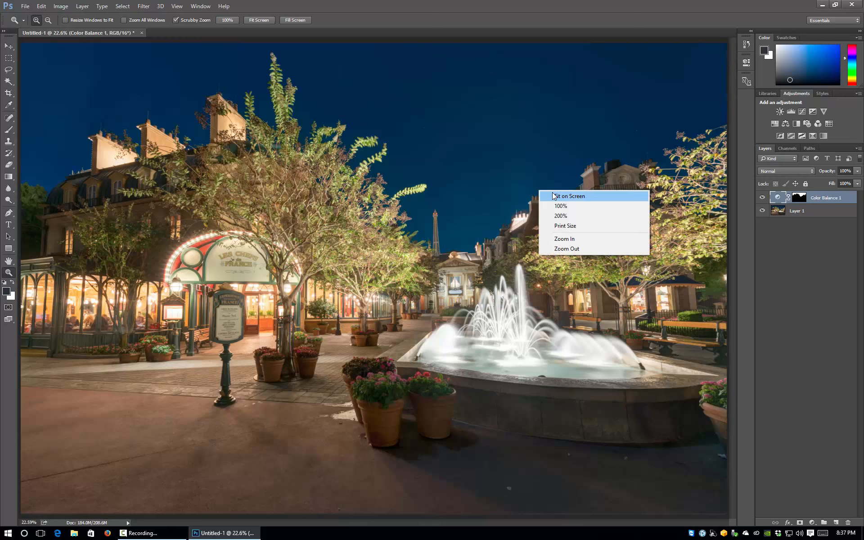
left_click(554, 196)
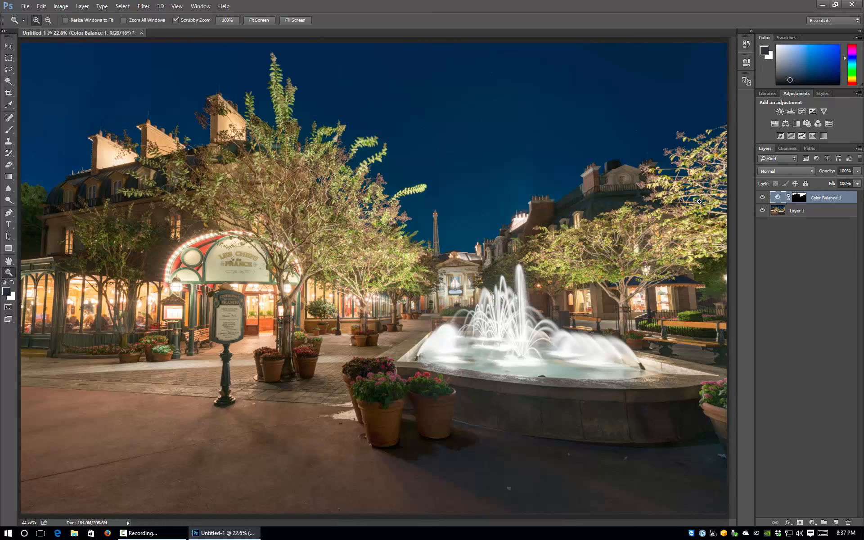
Create a second Color Balance layer from the sky mask's selection, and invert its mask to cover everything except the sky, checking the mask alone
left_click(803, 203, "ctrl")
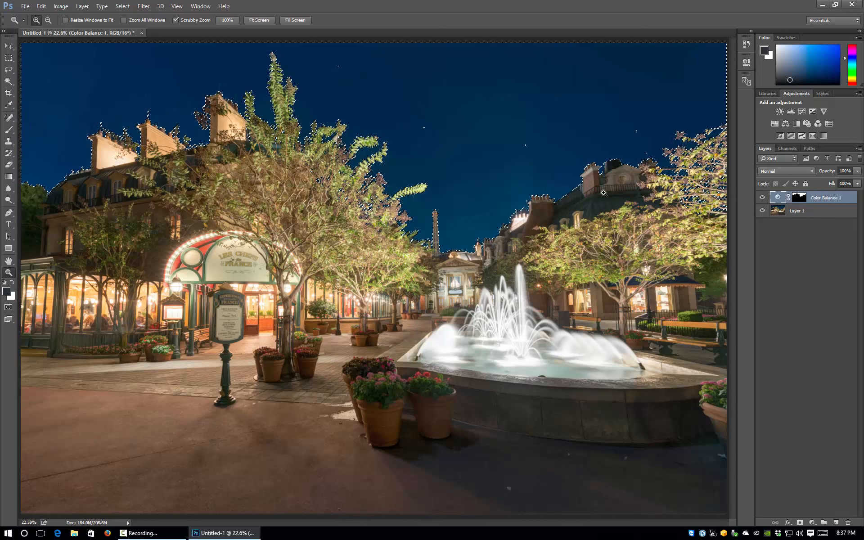
left_click(786, 123)
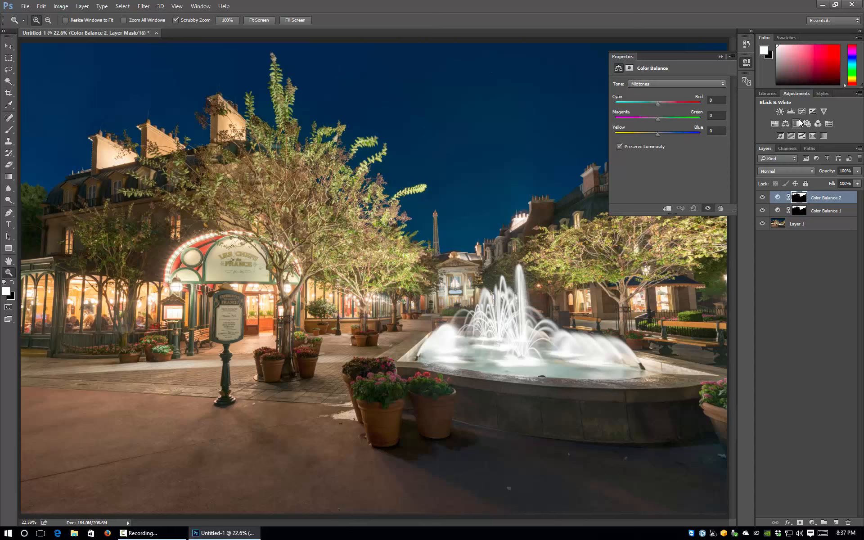
key("alt")
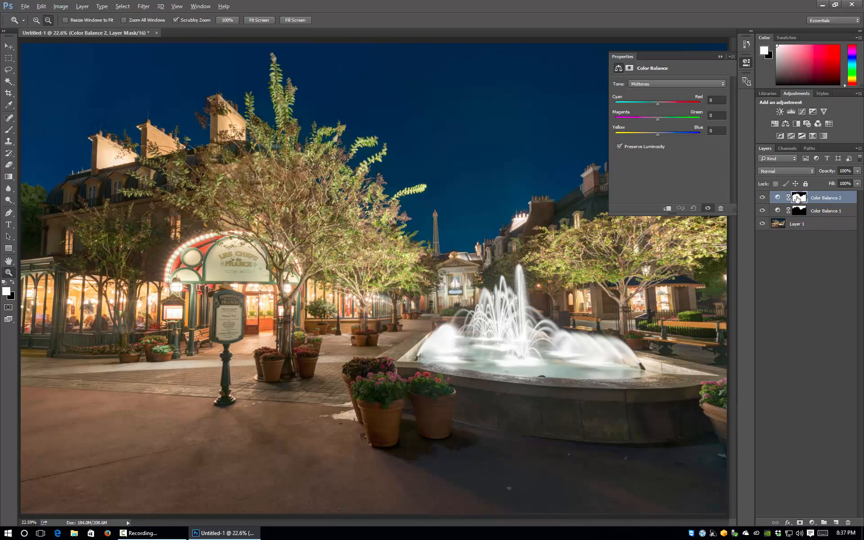
left_click(798, 199, "alt")
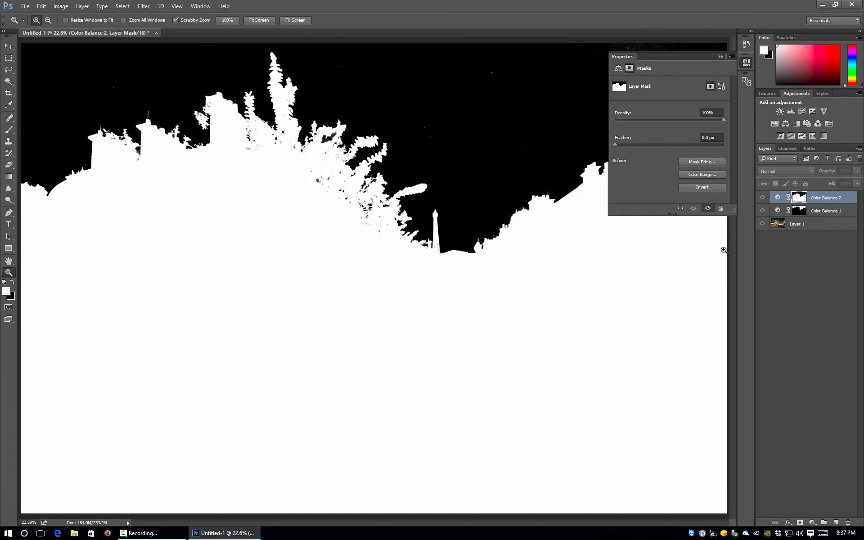
left_click(775, 199)
right_click(439, 233)
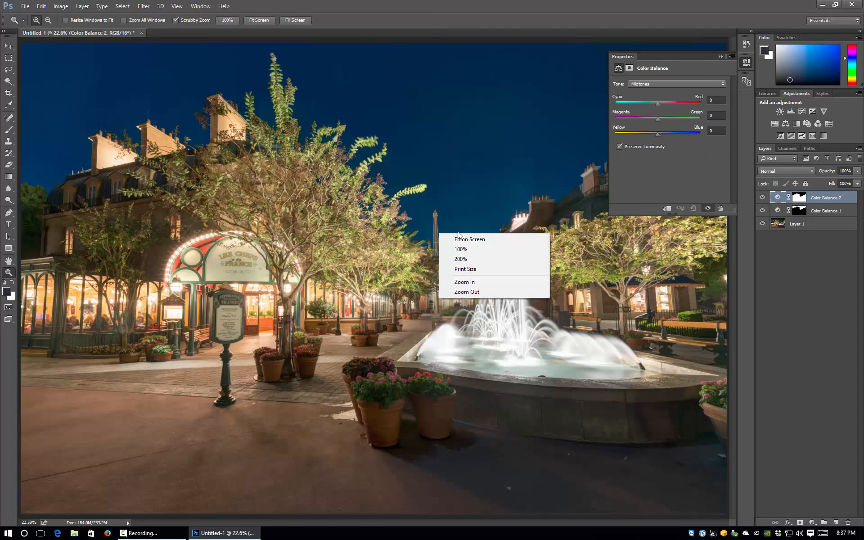
left_click(463, 240)
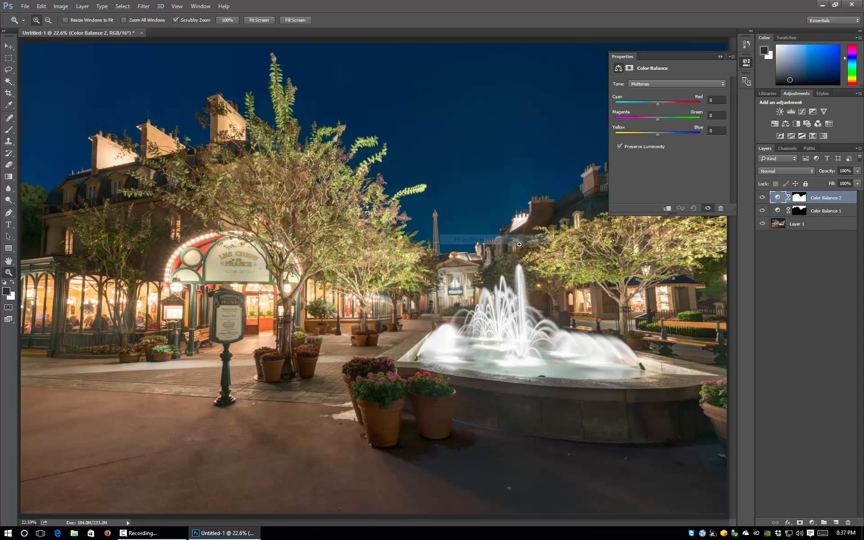
right_click(394, 234)
left_click(430, 294)
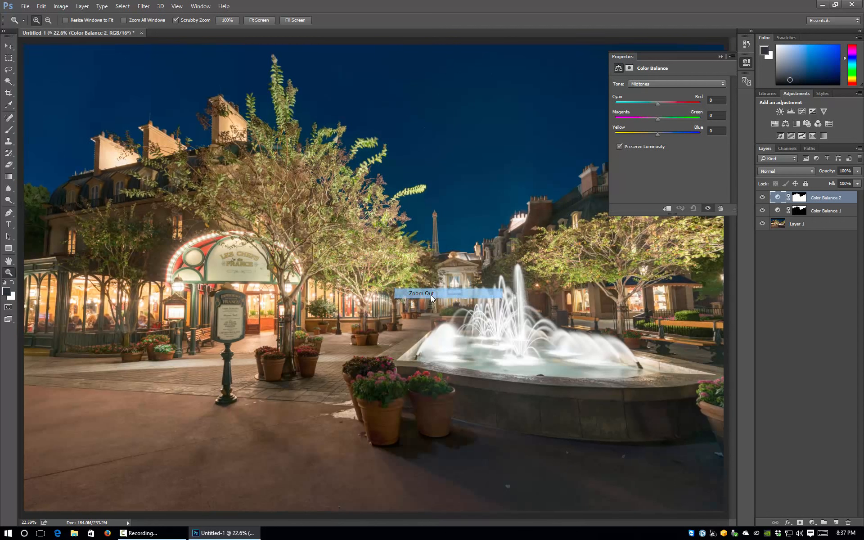